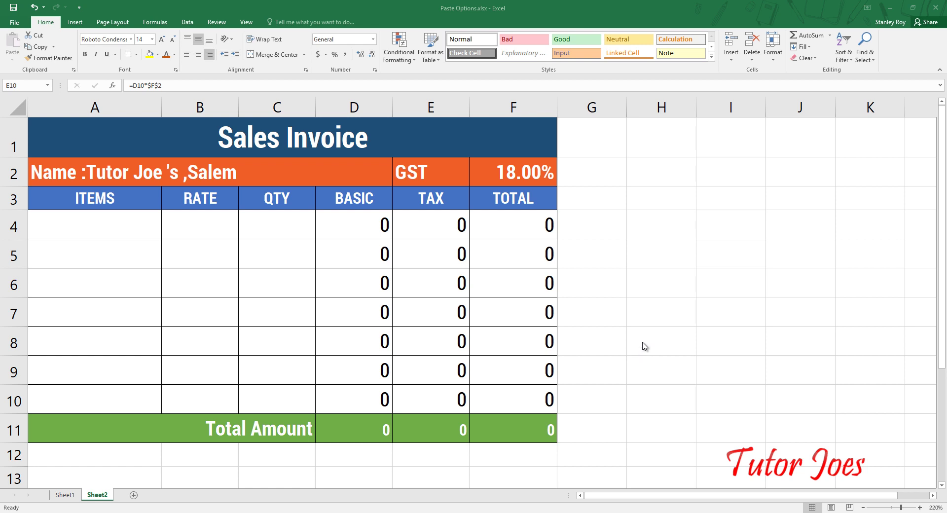
Switch to Sheet1 and select the product table.
{"action": "left_click", "coordinate": [665, 255]}
{"action": "left_click", "coordinate": [683, 301]}
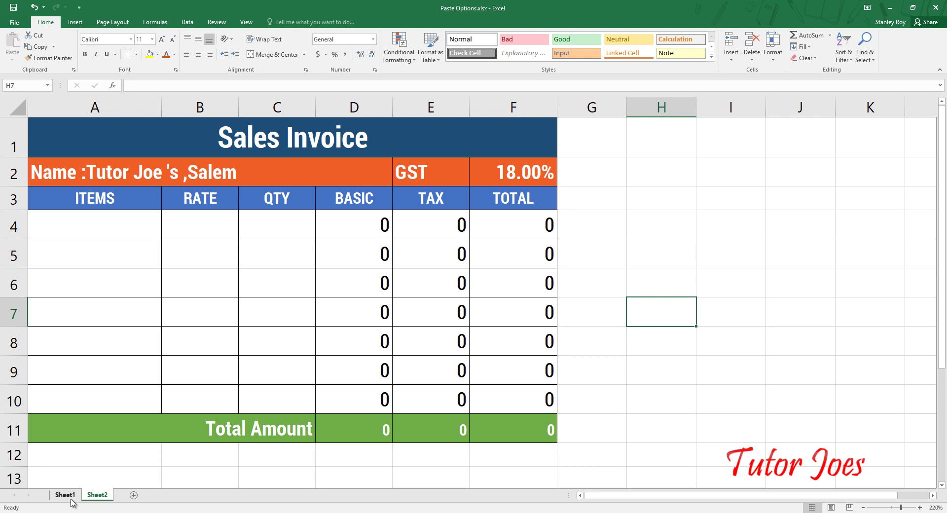
{"action": "left_click", "coordinate": [71, 501]}
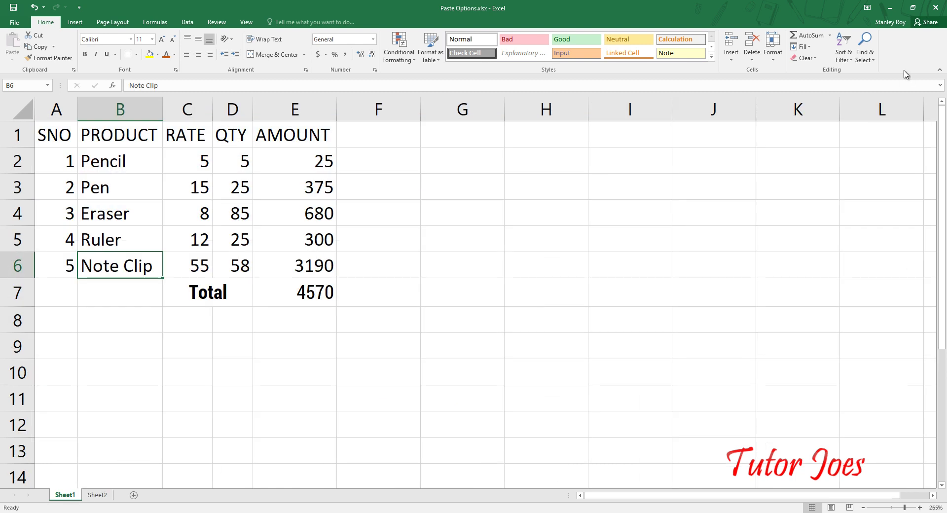
{"action": "mouse_move", "coordinate": [49, 131]}
{"action": "left_mouse_down"}
{"action": "mouse_move", "coordinate": [326, 170]}
{"action": "mouse_move", "coordinate": [331, 296]}
{"action": "left_mouse_up"}
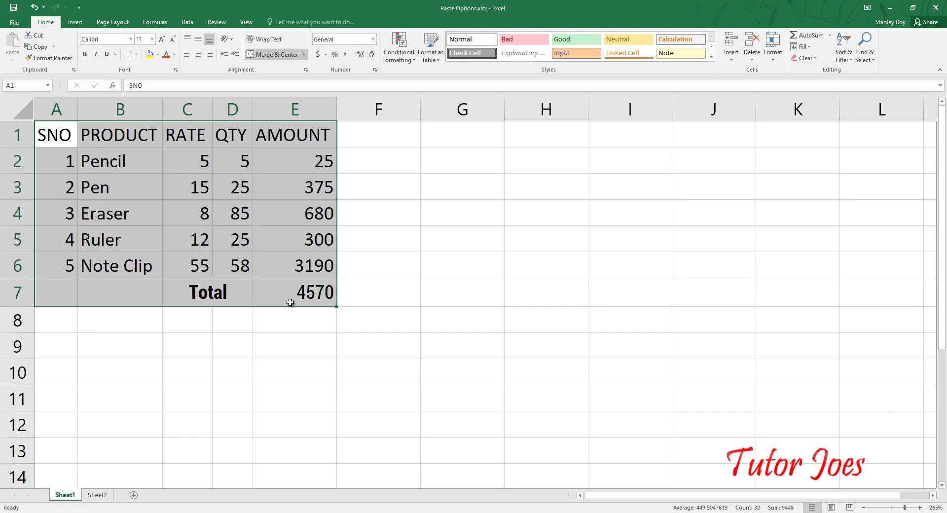
Review the table's values, including the AMOUNT formula in E2 and RATE 12 in C5.
{"action": "scroll", "coordinate": [288, 276], "scroll_direction": "up", "scroll_amount": 3}
{"action": "scroll", "coordinate": [266, 295], "scroll_direction": "up", "scroll_amount": 2}
{"action": "scroll", "coordinate": [197, 257], "scroll_direction": "up", "scroll_amount": 3}
{"action": "left_click", "coordinate": [82, 202]}
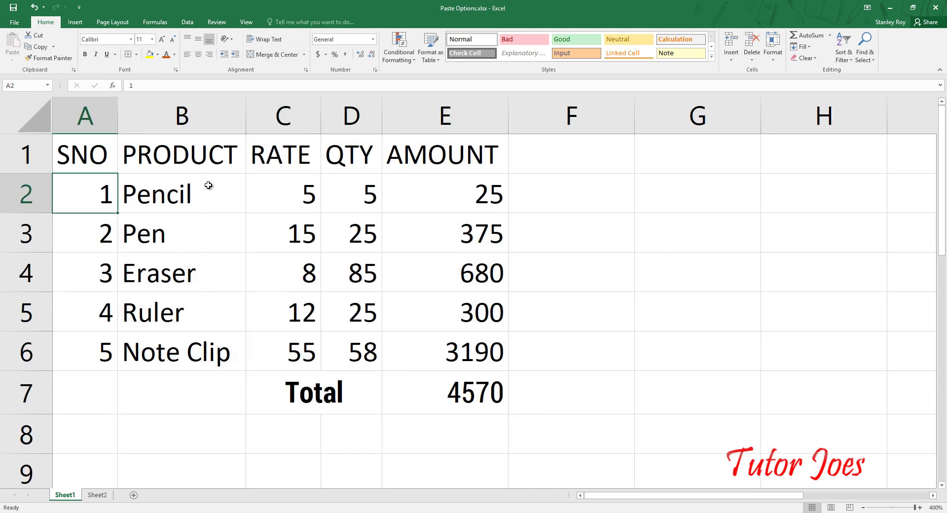
{"action": "left_click", "coordinate": [222, 188]}
{"action": "left_click", "coordinate": [286, 194]}
{"action": "left_click", "coordinate": [355, 198]}
{"action": "left_click", "coordinate": [494, 202]}
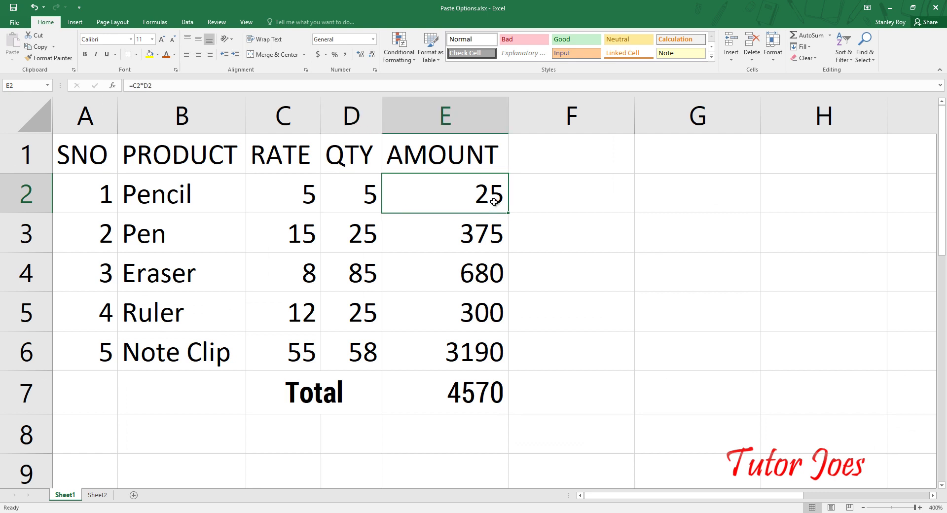
{"action": "left_click", "coordinate": [459, 273]}
{"action": "left_click", "coordinate": [444, 316]}
{"action": "left_click", "coordinate": [355, 345]}
{"action": "left_click", "coordinate": [309, 312]}
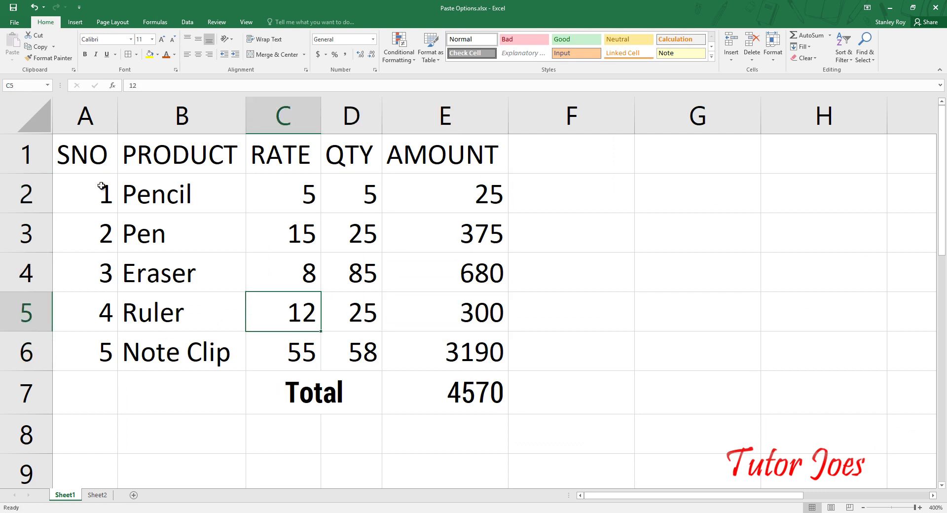
Copy the product table A1:E7 and paste it starting at G1.
{"action": "left_click", "coordinate": [87, 144]}
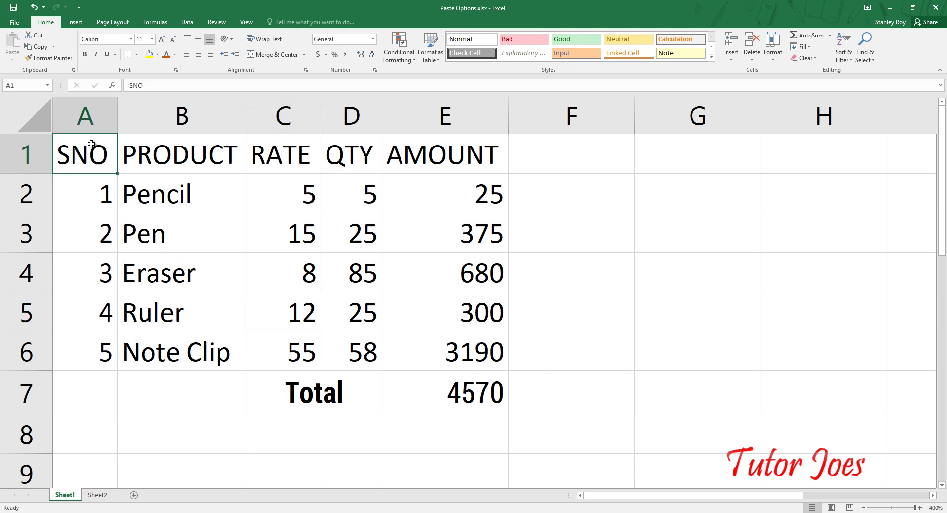
{"action": "left_click_drag", "start_coordinate": [91, 144], "coordinate": [450, 392]}
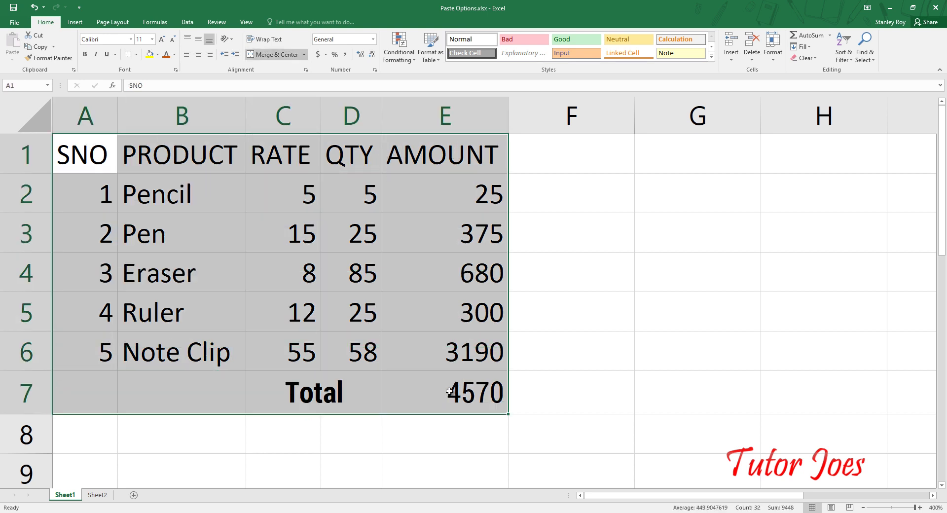
{"action": "key", "text": "ctrl+c"}
{"action": "left_click", "coordinate": [672, 156]}
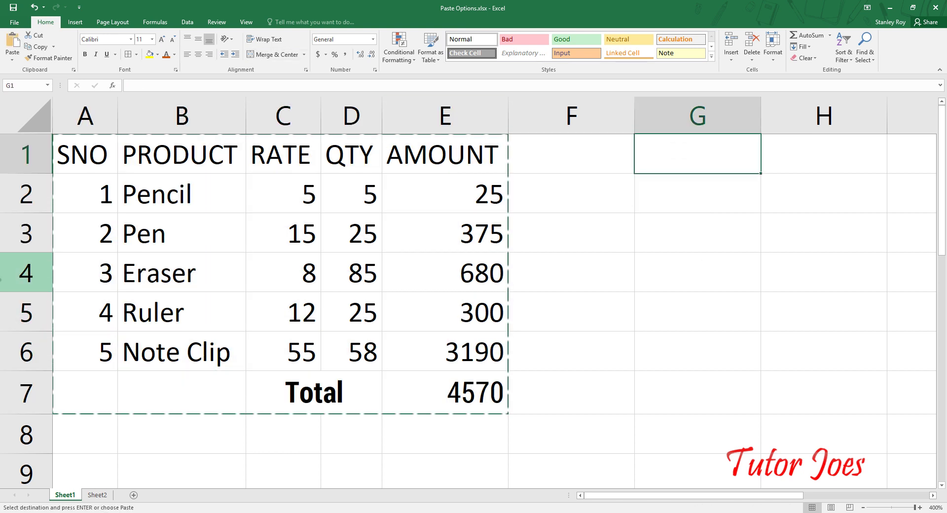
{"action": "key", "text": "Return"}
{"action": "left_click", "coordinate": [819, 266]}
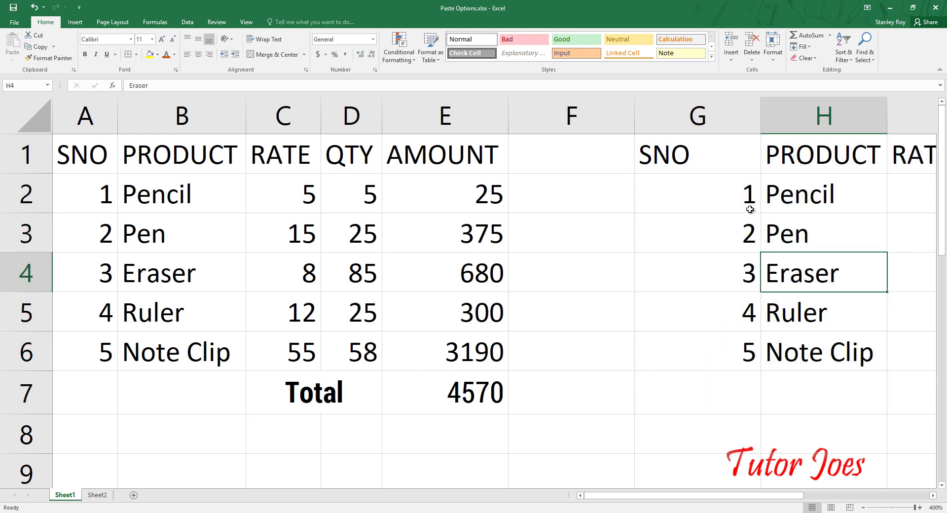
{"action": "mouse_move", "coordinate": [83, 163]}
{"action": "left_mouse_down"}
{"action": "mouse_move", "coordinate": [464, 209]}
{"action": "mouse_move", "coordinate": [464, 394]}
{"action": "left_mouse_up"}
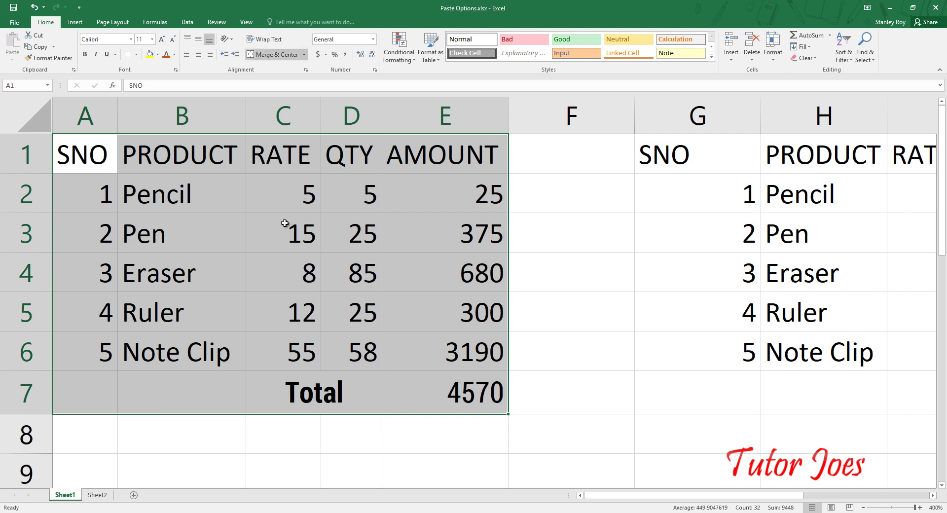
Apply All Borders to the table and give header row A1:E1 green fill with dark orange text.
{"action": "left_click", "coordinate": [130, 55]}
{"action": "left_click", "coordinate": [121, 157]}
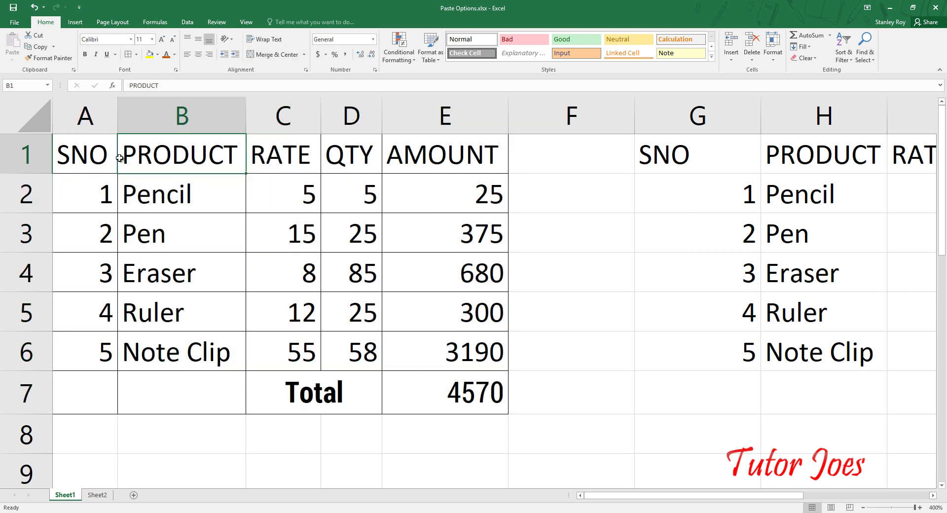
{"action": "left_click_drag", "start_coordinate": [98, 151], "coordinate": [431, 156]}
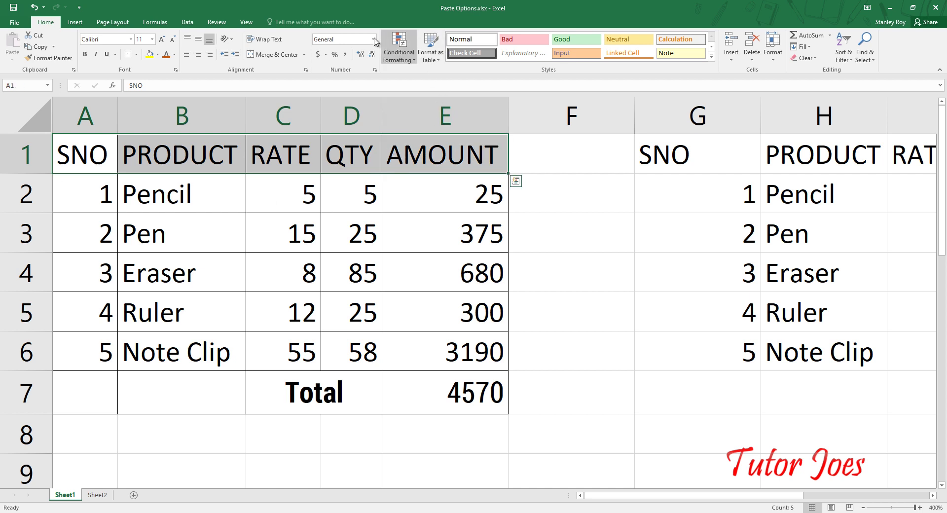
{"action": "left_click", "coordinate": [158, 55]}
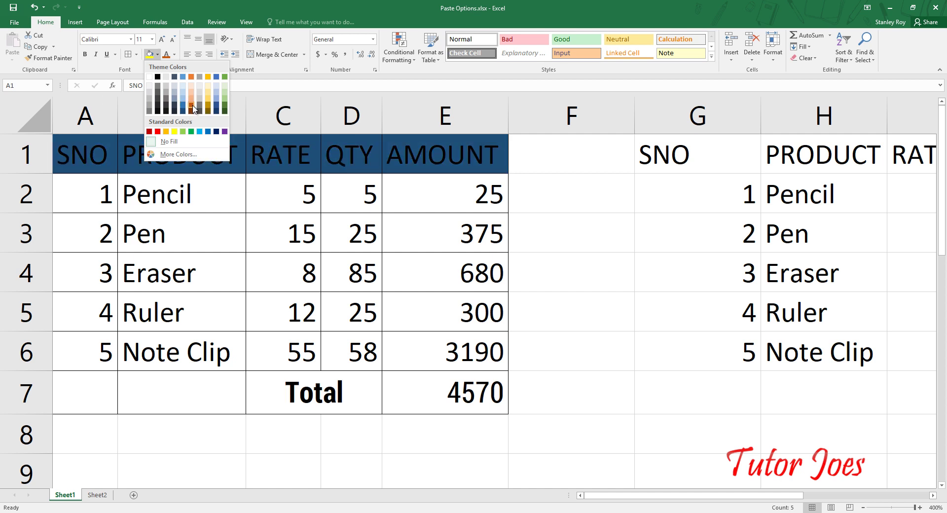
{"action": "left_click", "coordinate": [224, 95]}
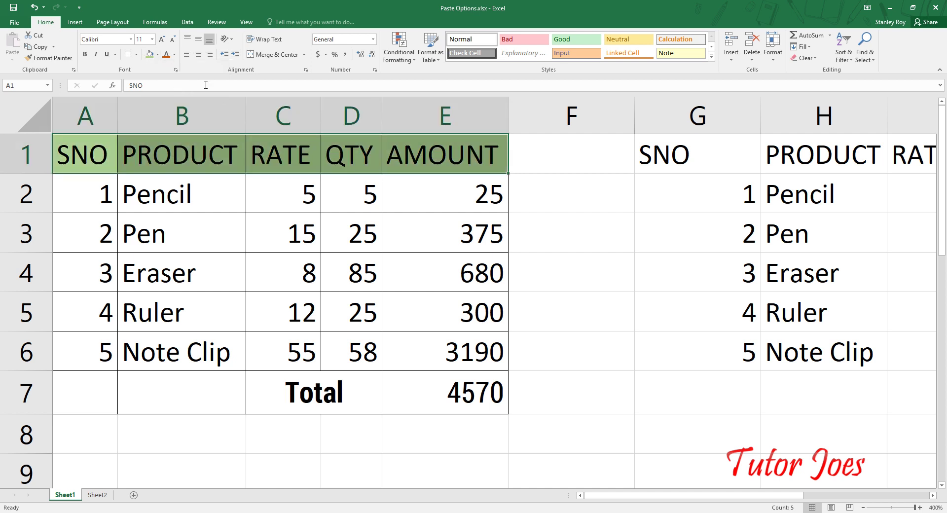
{"action": "left_click", "coordinate": [174, 54]}
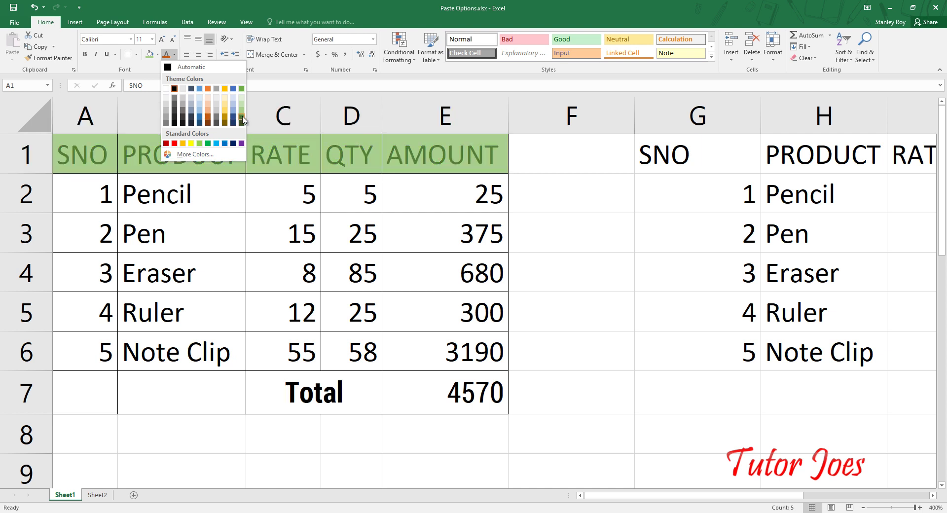
{"action": "left_click", "coordinate": [209, 118]}
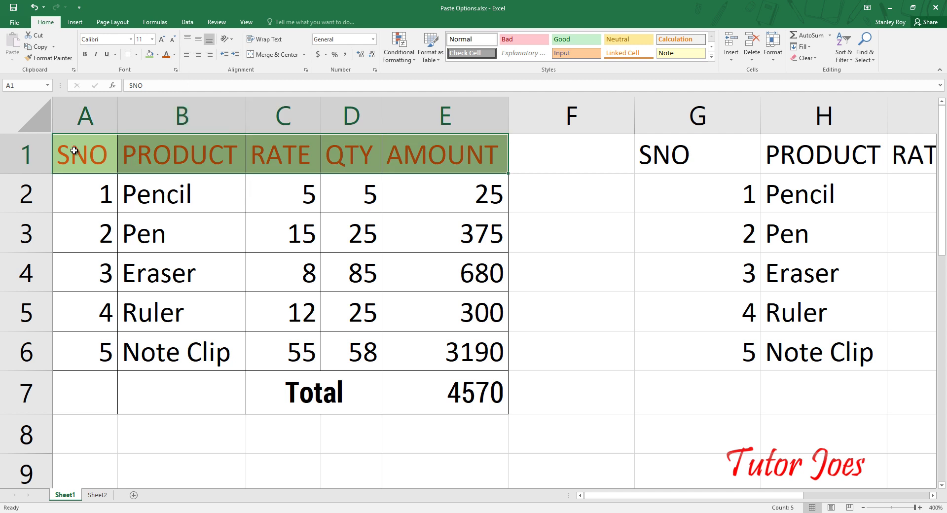
Set the whole table A1:E7 to Roboto Condensed at size 12.
{"action": "left_click_drag", "start_coordinate": [63, 151], "coordinate": [429, 410]}
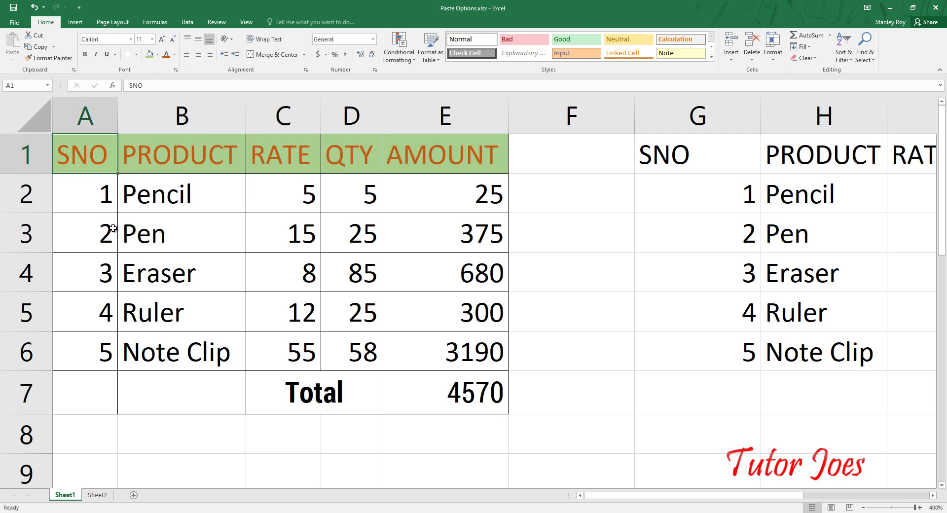
{"action": "left_click", "coordinate": [117, 39]}
{"action": "type", "text": "Roboto"}
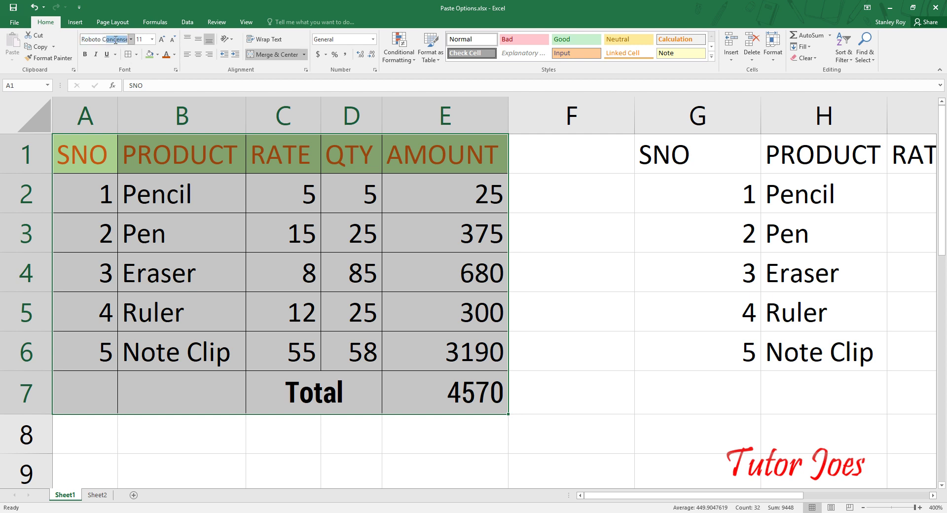
{"action": "key", "text": "Return"}
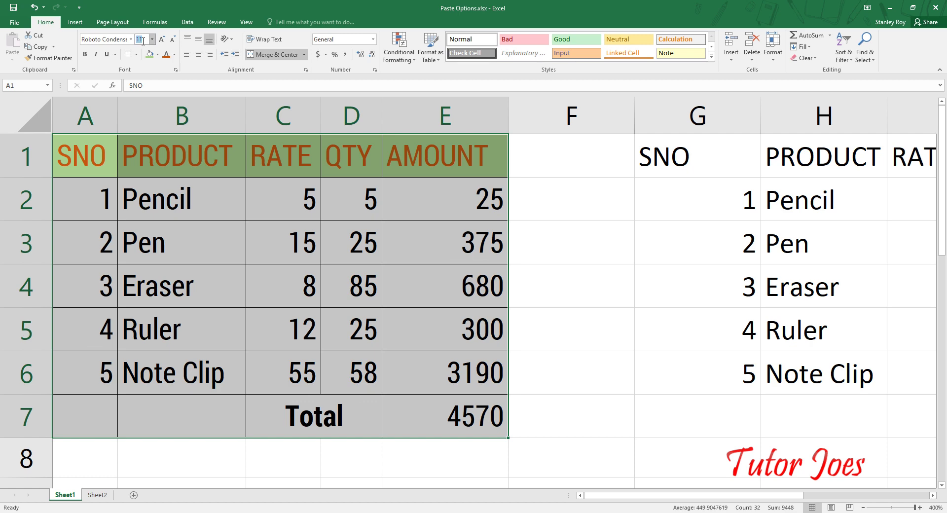
{"action": "type", "text": "12"}
{"action": "key", "text": "Return"}
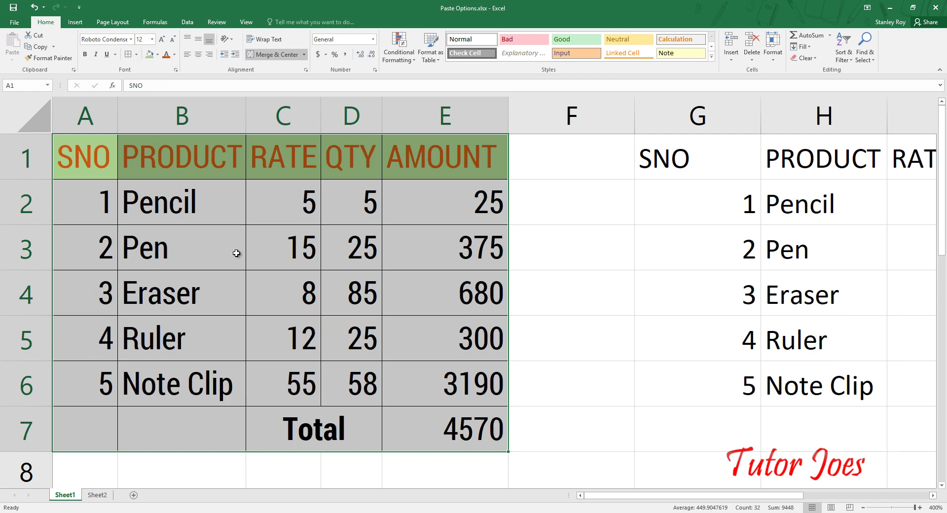
{"action": "left_click", "coordinate": [231, 280]}
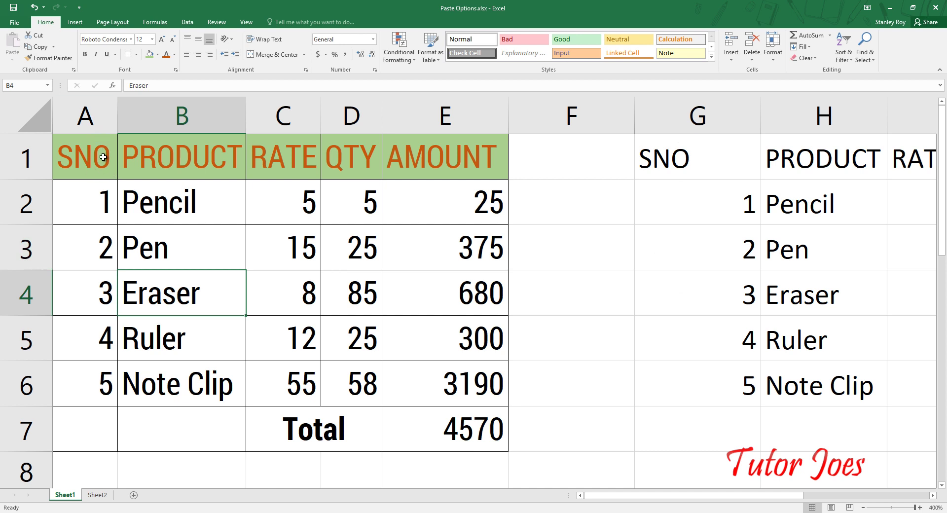
{"action": "left_click_drag", "start_coordinate": [103, 157], "coordinate": [296, 390]}
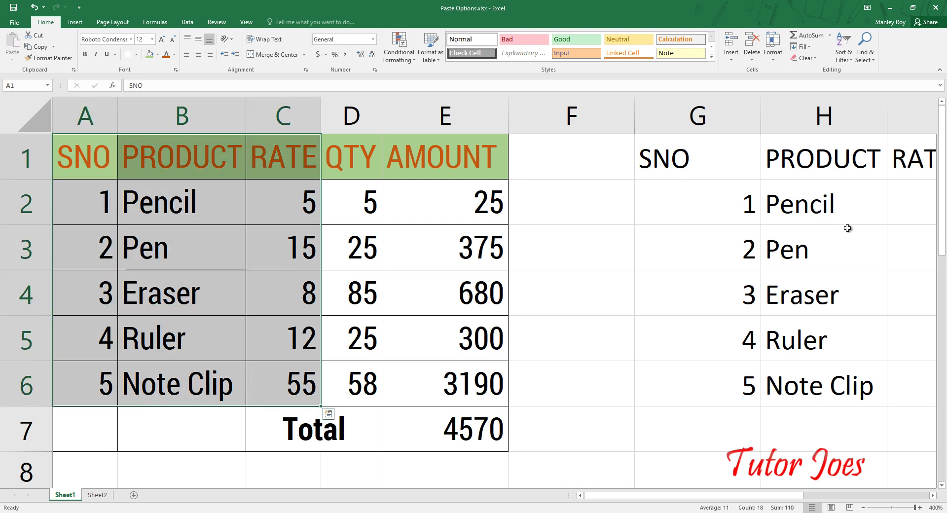
Use Format Painter to copy the SNO column A1:A7's formatting onto the copied SNO column in G.
{"action": "left_click", "coordinate": [89, 167]}
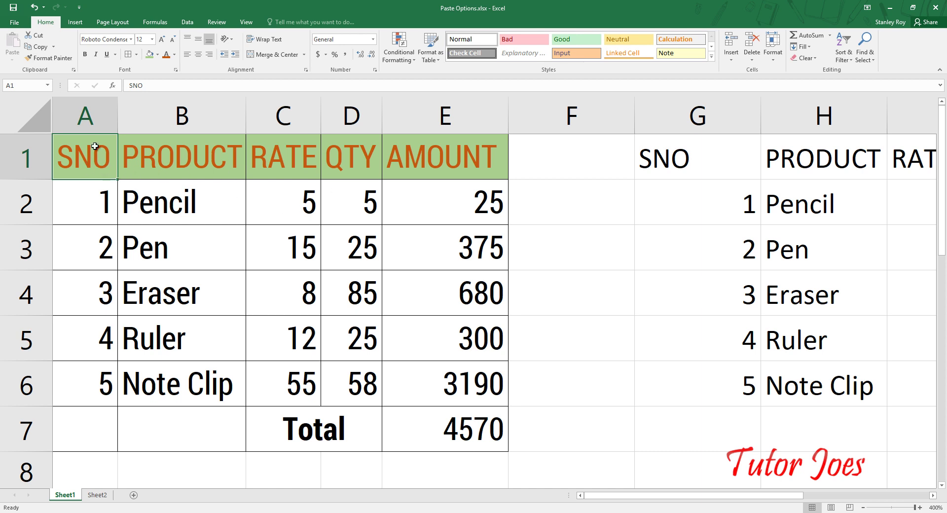
{"action": "left_click", "coordinate": [46, 58]}
{"action": "left_click", "coordinate": [94, 107]}
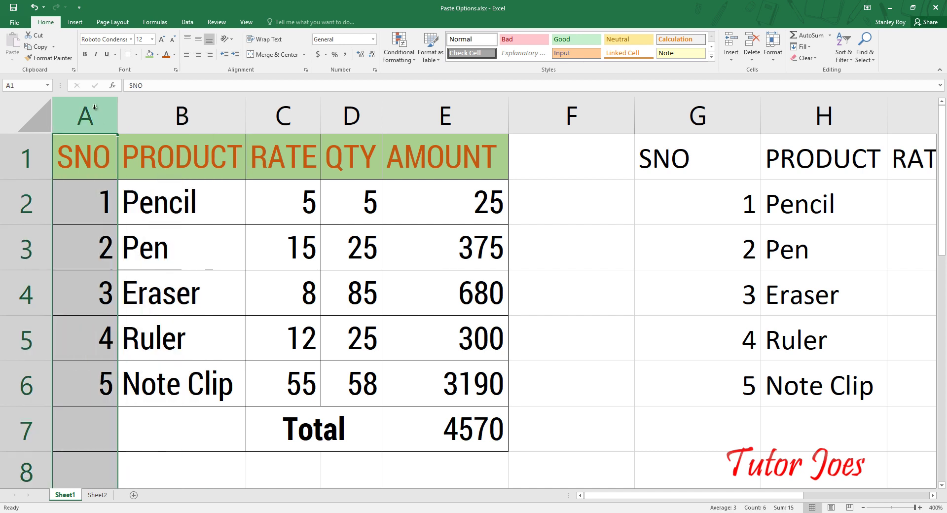
{"action": "left_click_drag", "start_coordinate": [91, 151], "coordinate": [106, 429]}
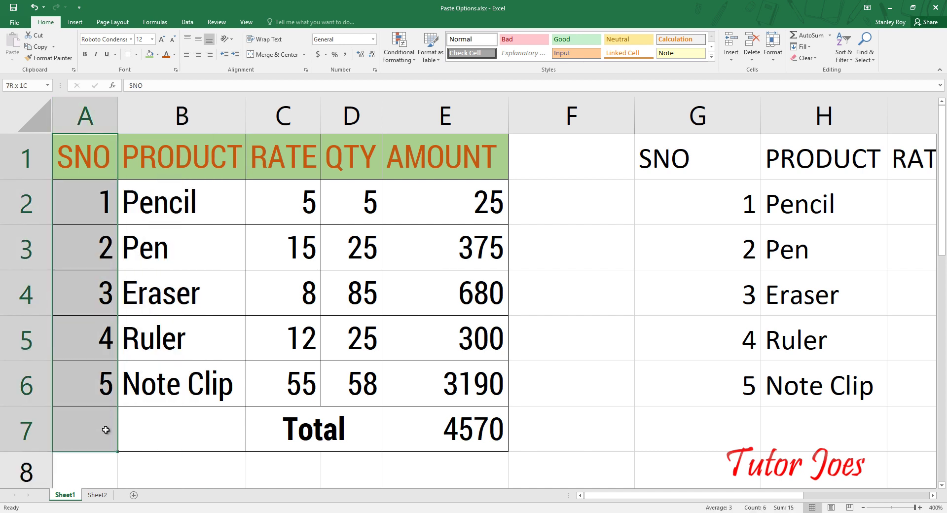
{"action": "left_click", "coordinate": [48, 58]}
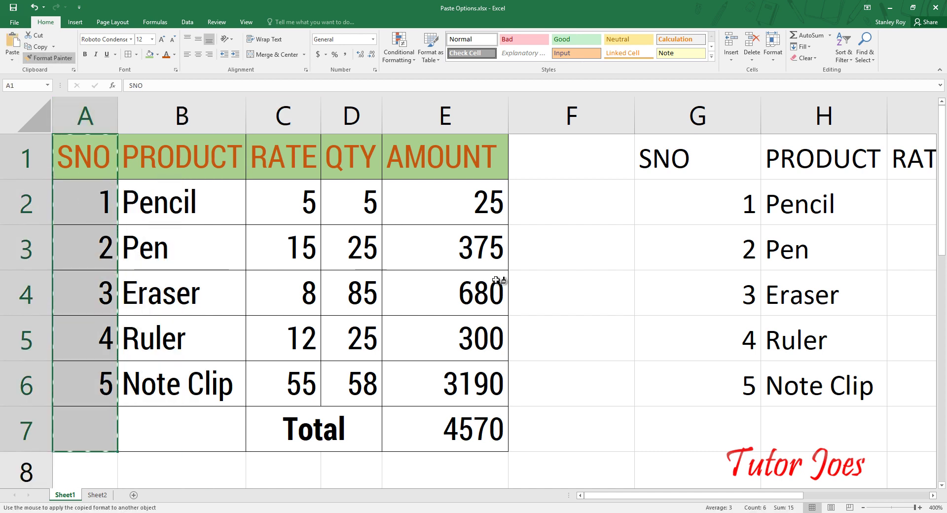
{"action": "mouse_move", "coordinate": [683, 148]}
{"action": "left_mouse_down"}
{"action": "mouse_move", "coordinate": [704, 410]}
{"action": "mouse_move", "coordinate": [697, 397]}
{"action": "left_mouse_up"}
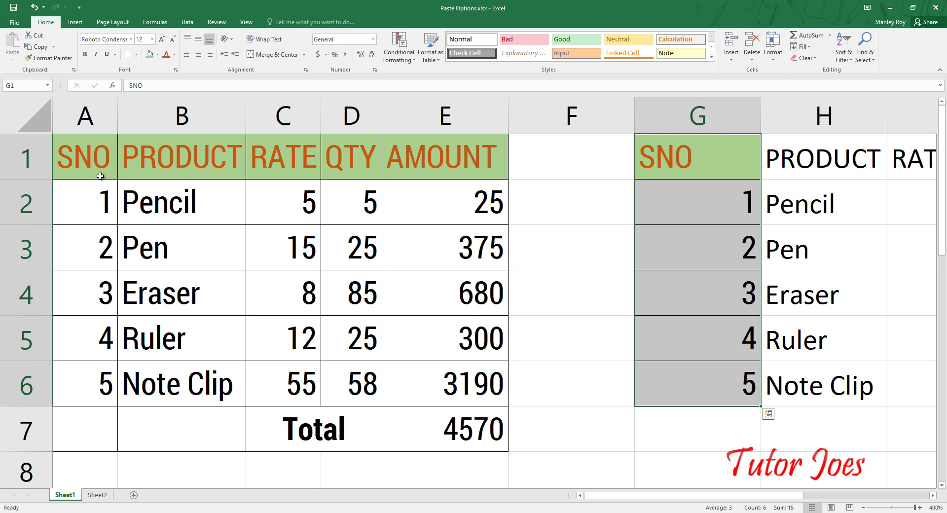
{"action": "key", "text": "Escape"}
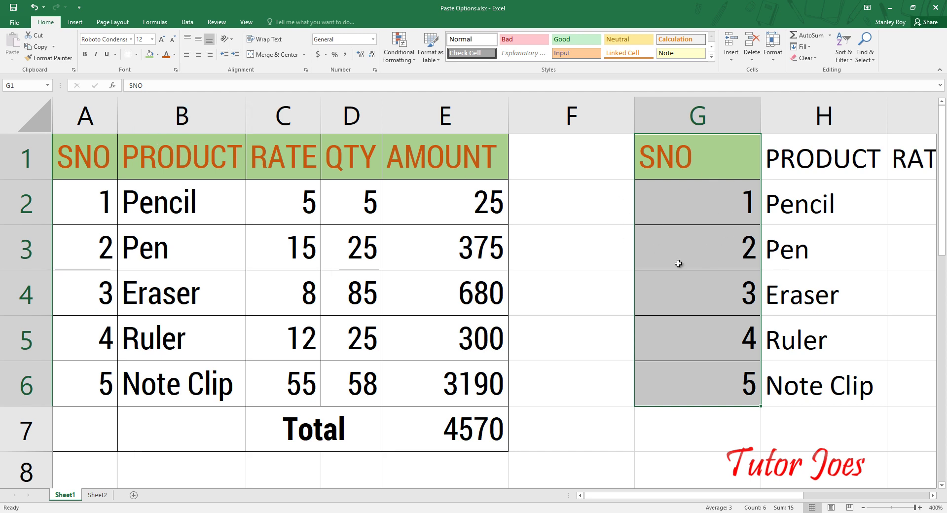
{"action": "left_click", "coordinate": [571, 306]}
Undo the painted formatting, then give column G column A's width via Paste Special Column widths.
{"action": "key", "text": "ctrl+z"}
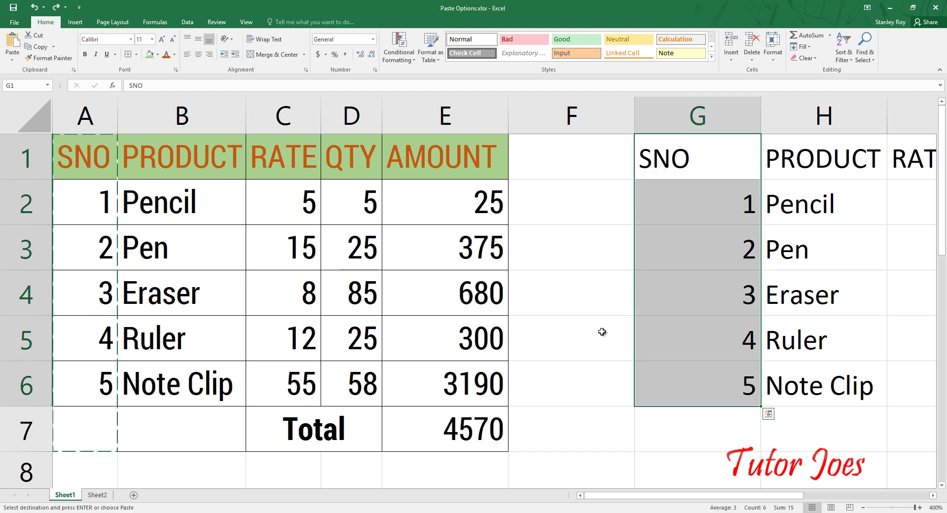
{"action": "left_click", "coordinate": [603, 332]}
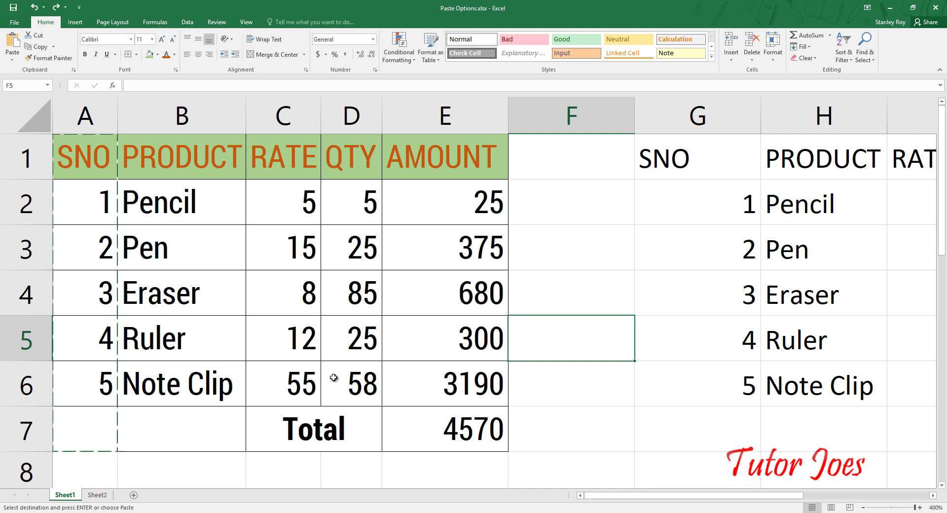
{"action": "left_click_drag", "start_coordinate": [90, 139], "coordinate": [115, 429]}
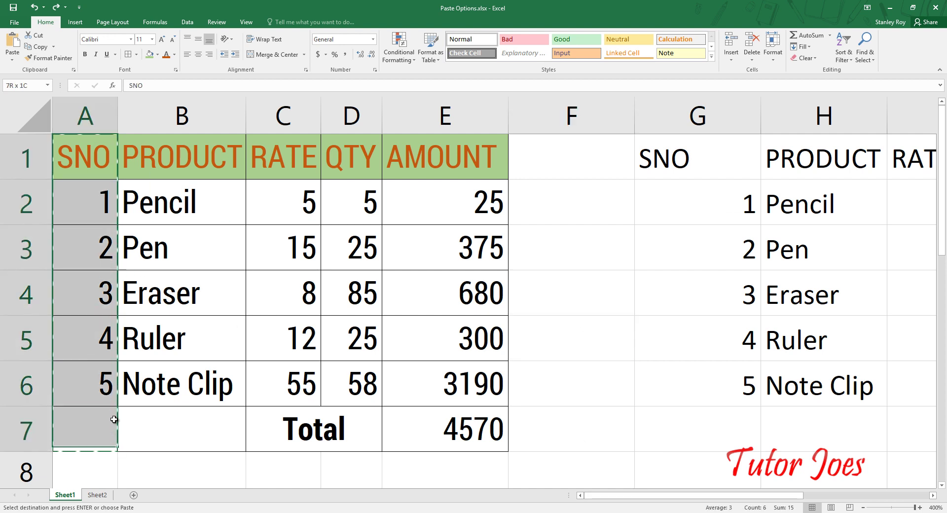
{"action": "left_click_drag", "start_coordinate": [708, 160], "coordinate": [699, 365]}
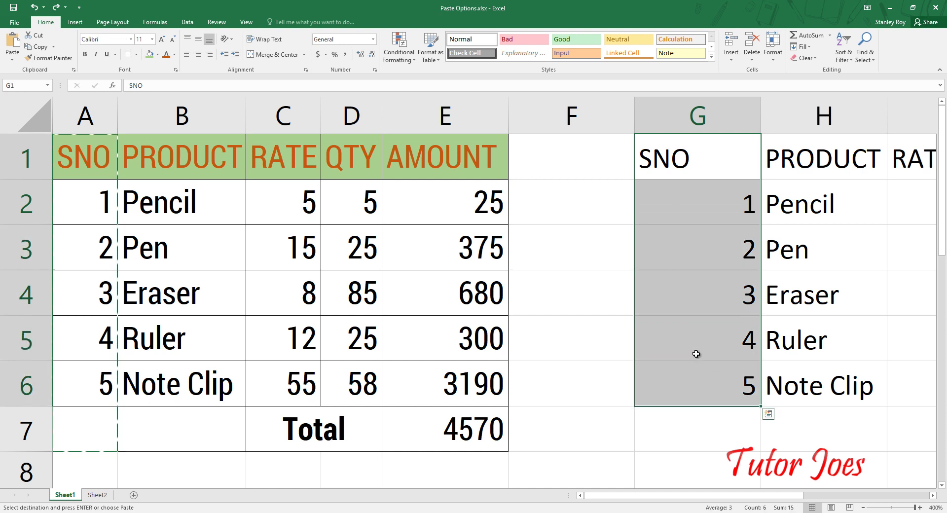
{"action": "right_click", "coordinate": [685, 154]}
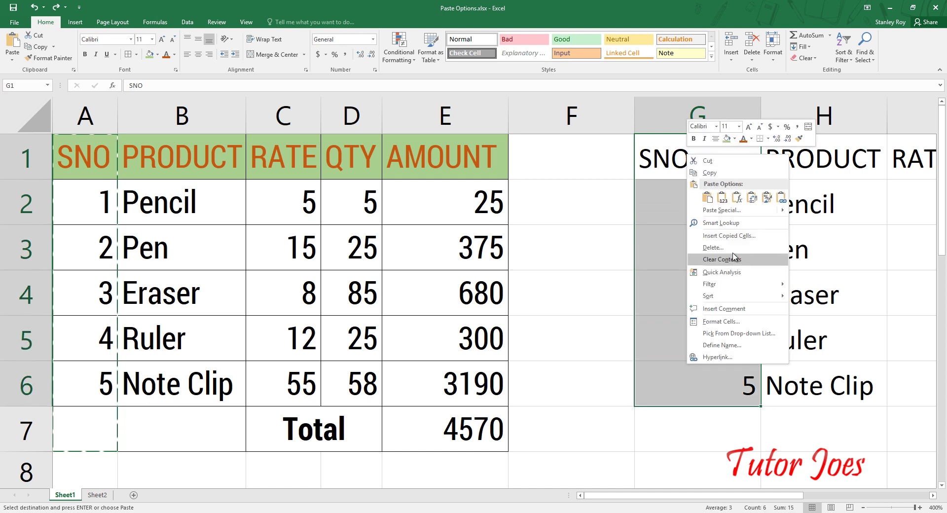
{"action": "mouse_move", "coordinate": [722, 210]}
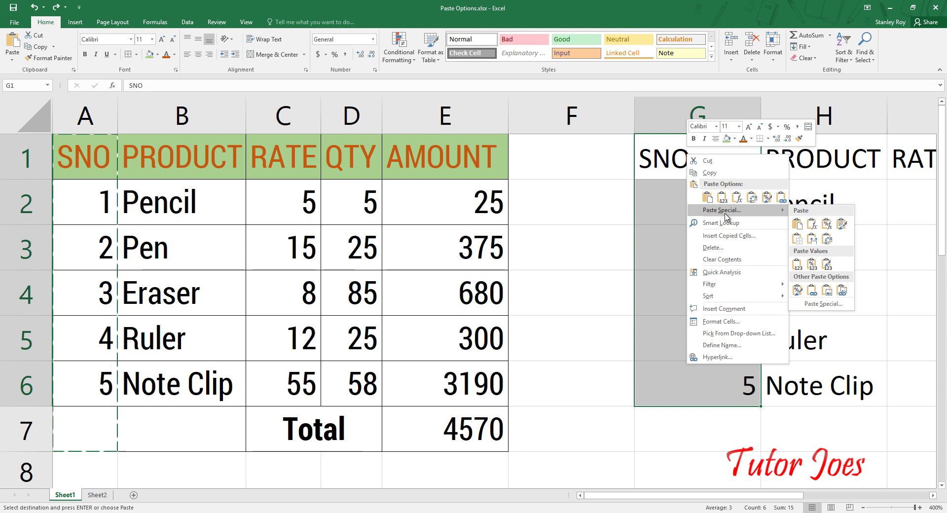
{"action": "left_click", "coordinate": [725, 214]}
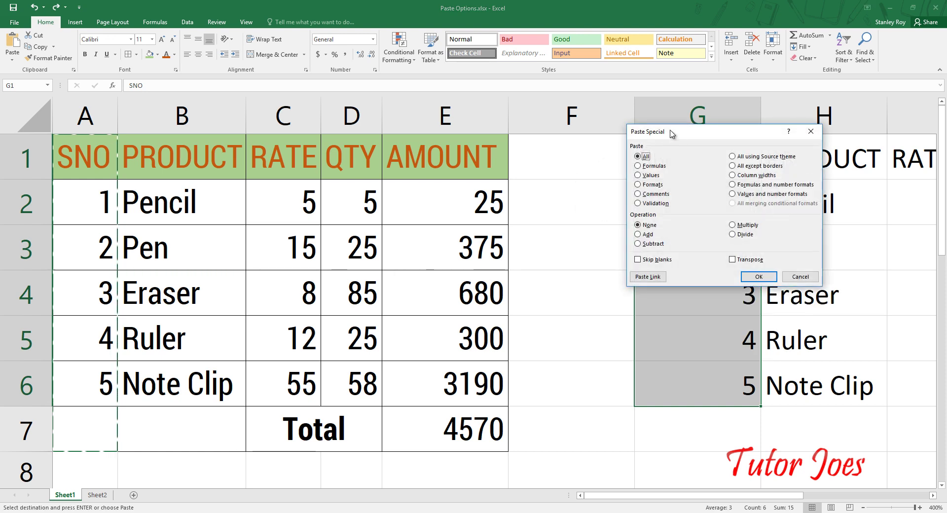
{"action": "left_click_drag", "start_coordinate": [670, 134], "coordinate": [298, 84]}
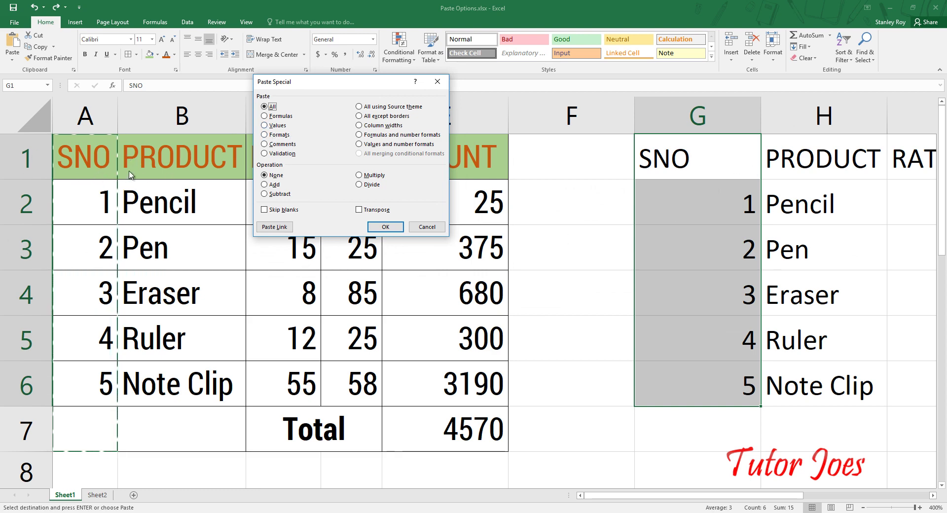
{"action": "left_click", "coordinate": [383, 127]}
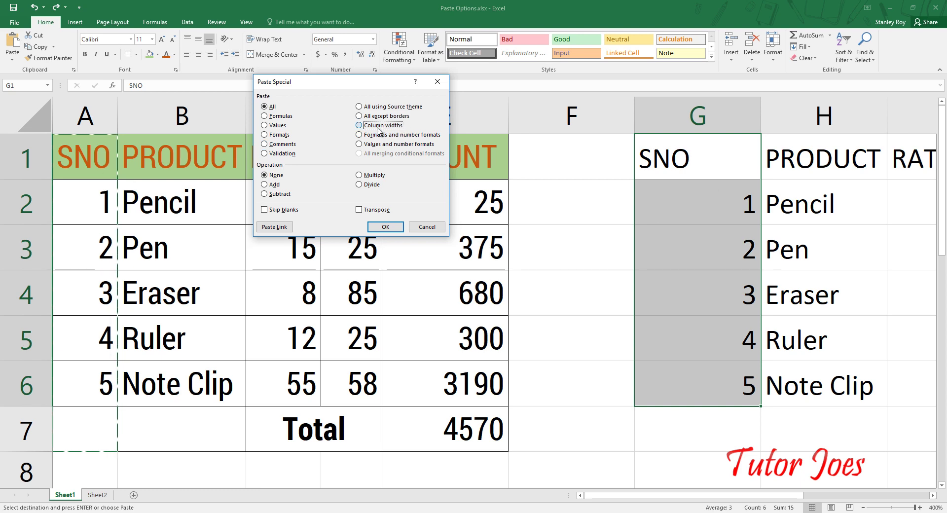
{"action": "left_click", "coordinate": [385, 226]}
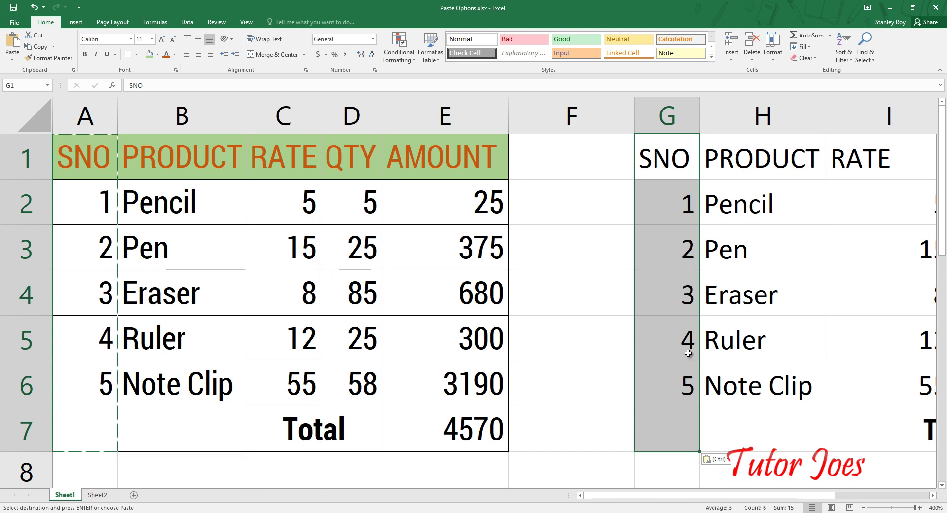
Paste column A's formats onto column G's SNO cells with Paste Special Formats.
{"action": "right_click", "coordinate": [676, 220]}
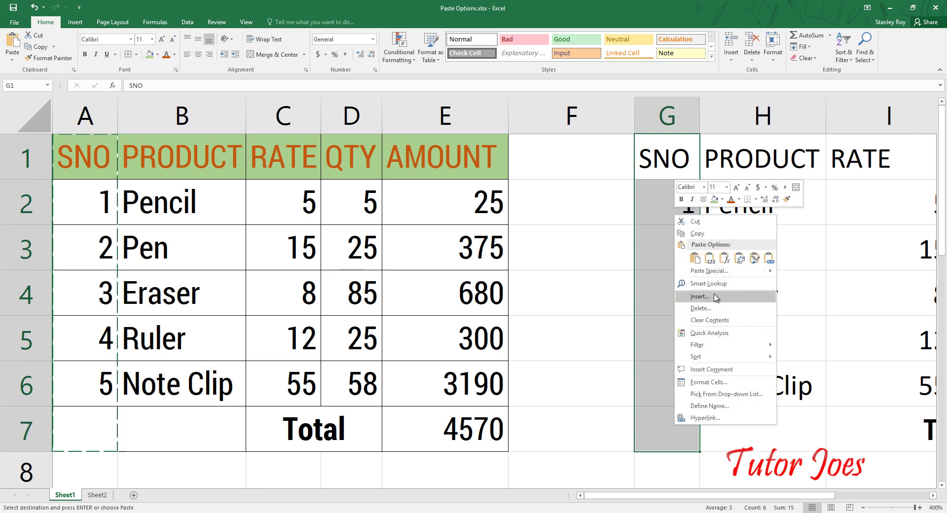
{"action": "left_click", "coordinate": [709, 271]}
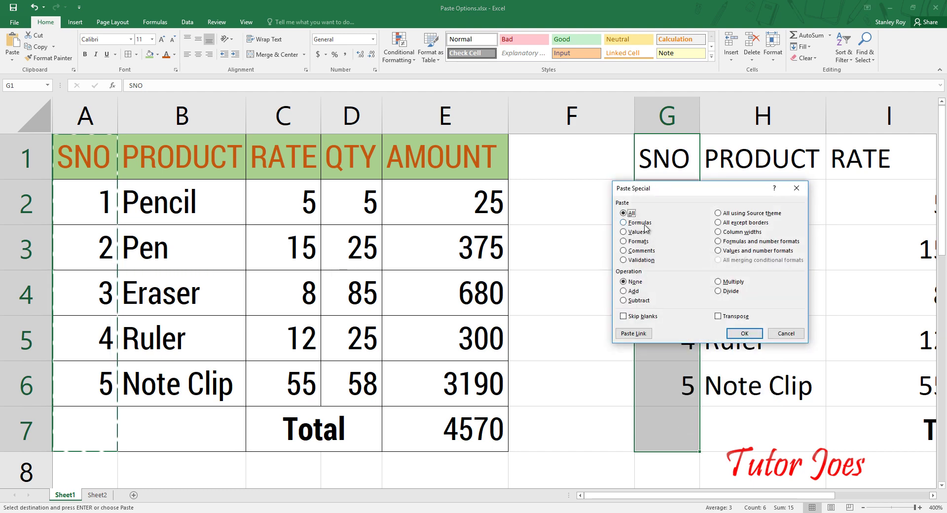
{"action": "left_click", "coordinate": [638, 242]}
{"action": "left_click", "coordinate": [745, 333]}
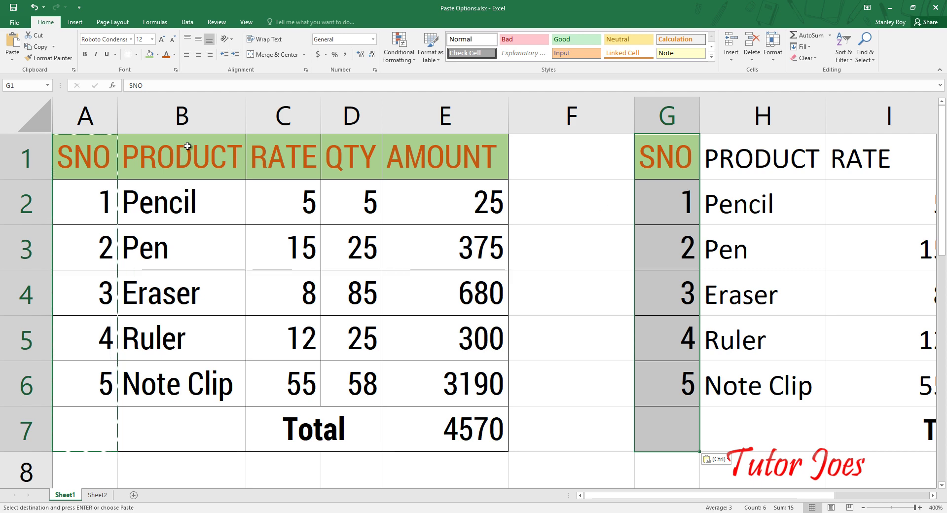
{"action": "left_click", "coordinate": [456, 209]}
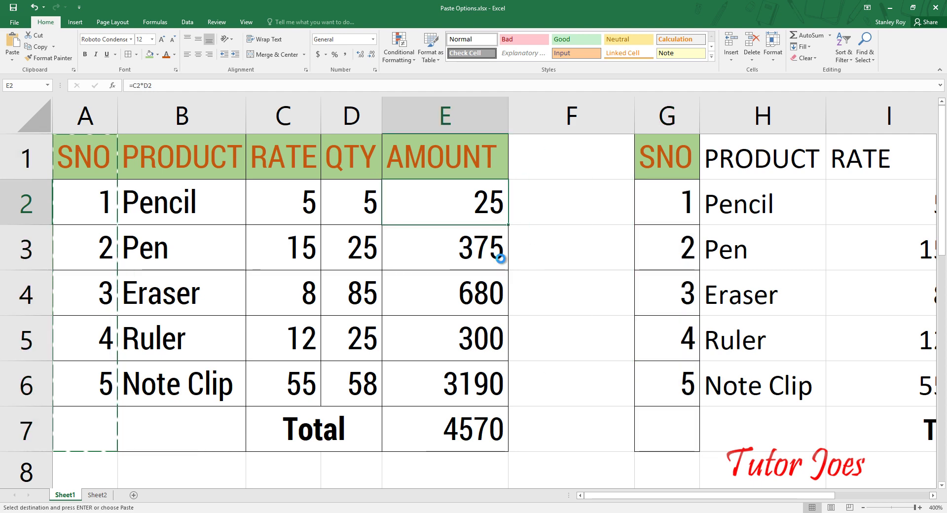
Clear the copied AMOUNT cells K2:K6 so the copy's Total in K7 drops to 0.
{"action": "scroll", "coordinate": [500, 258], "scroll_direction": "down", "scroll_amount": 4}
{"action": "scroll", "coordinate": [499, 228], "scroll_direction": "down", "scroll_amount": 2}
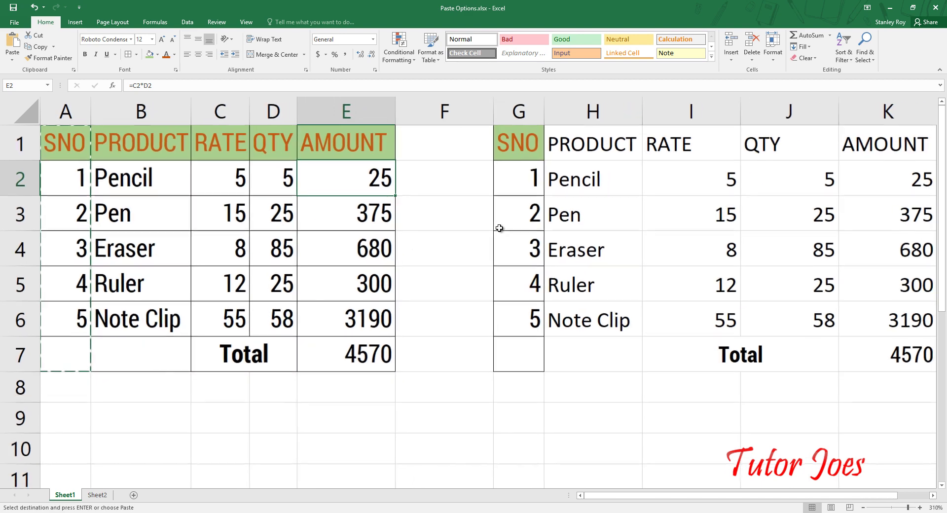
{"action": "scroll", "coordinate": [499, 227], "scroll_direction": "down", "scroll_amount": 2}
{"action": "left_click_drag", "start_coordinate": [817, 170], "coordinate": [816, 295]}
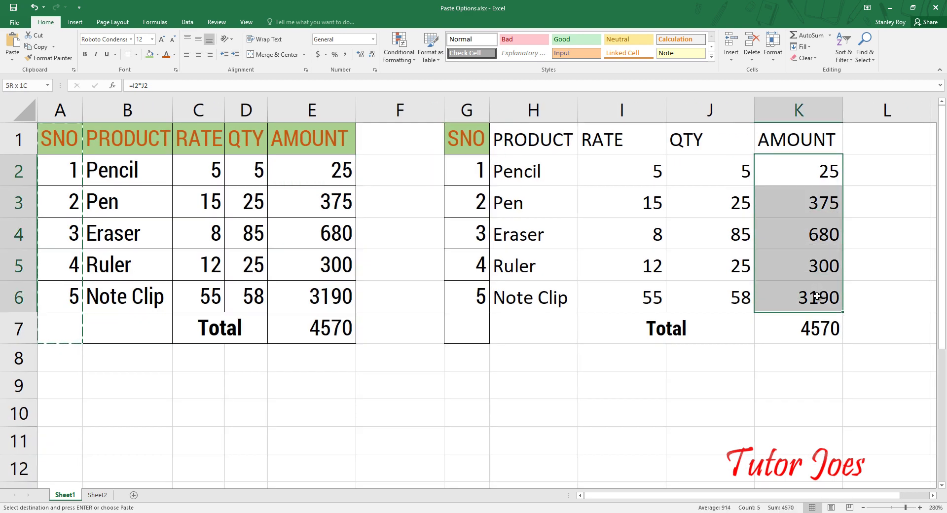
{"action": "key", "text": "Delete"}
{"action": "left_click", "coordinate": [782, 320]}
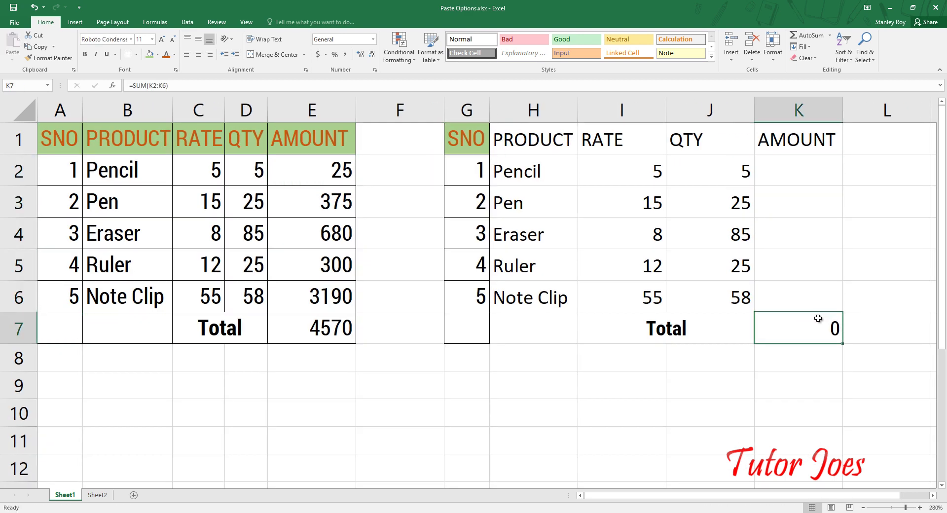
{"action": "left_click_drag", "start_coordinate": [799, 170], "coordinate": [810, 310]}
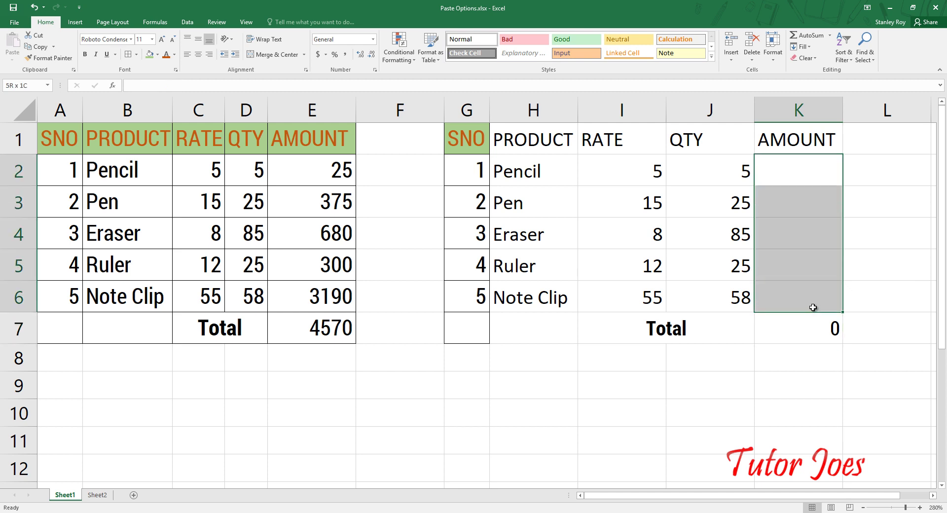
{"action": "left_click", "coordinate": [340, 181]}
Enter a trial =I2*J2 amount formula in K2, then delete it.
{"action": "left_click", "coordinate": [806, 181]}
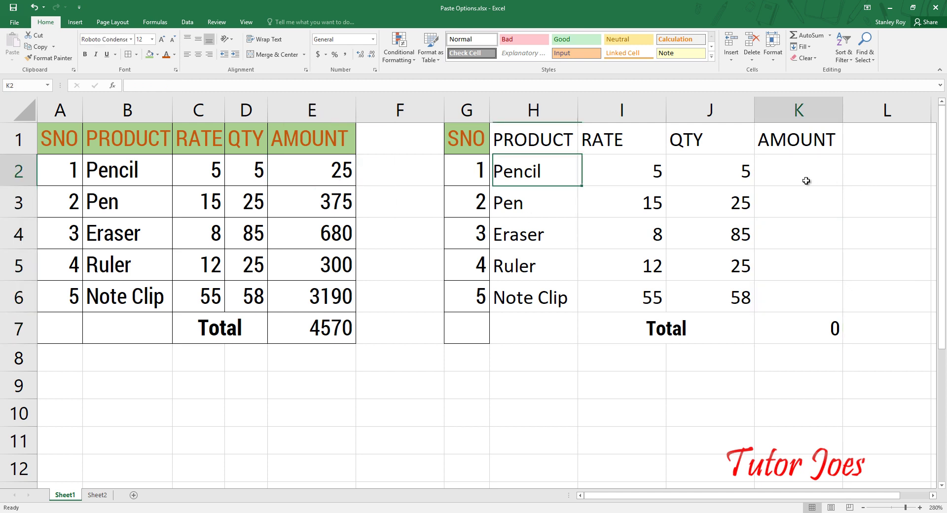
{"action": "left_click", "coordinate": [622, 168]}
{"action": "left_click", "coordinate": [704, 177]}
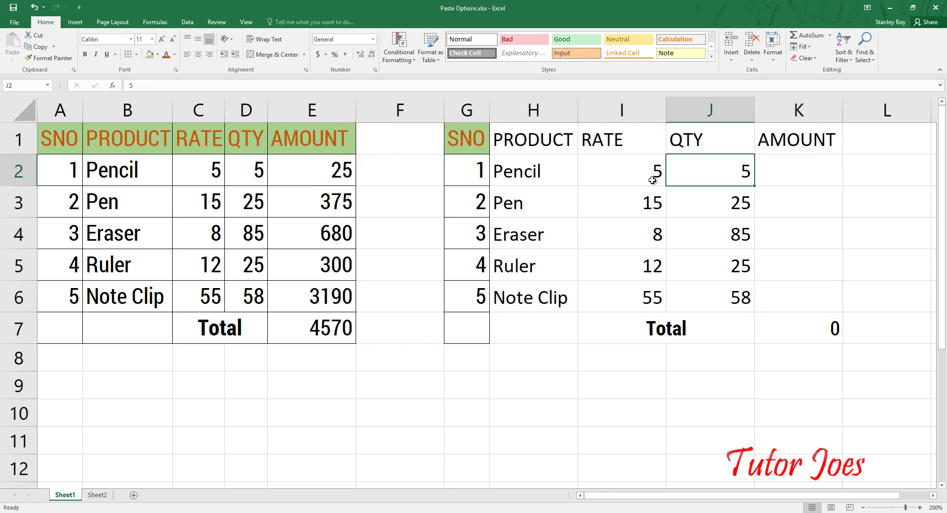
{"action": "left_click", "coordinate": [652, 176]}
{"action": "left_click", "coordinate": [792, 171]}
{"action": "type", "text": "="}
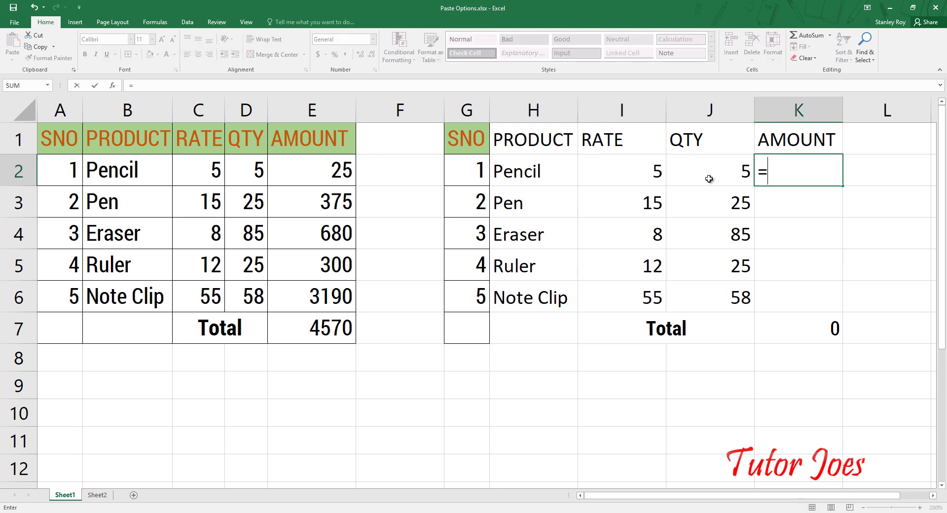
{"action": "left_click", "coordinate": [655, 170]}
{"action": "type", "text": "*"}
{"action": "left_click", "coordinate": [688, 173]}
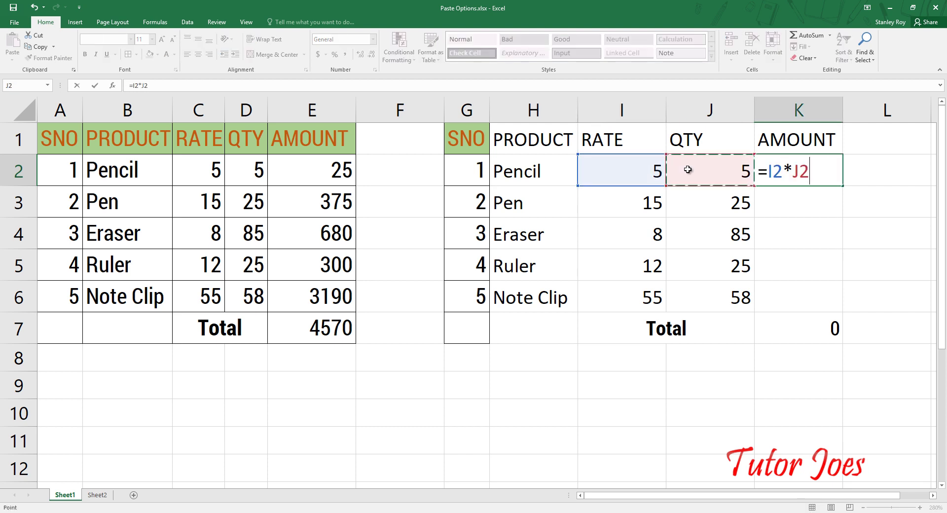
{"action": "key", "text": "Return"}
{"action": "left_click", "coordinate": [792, 161]}
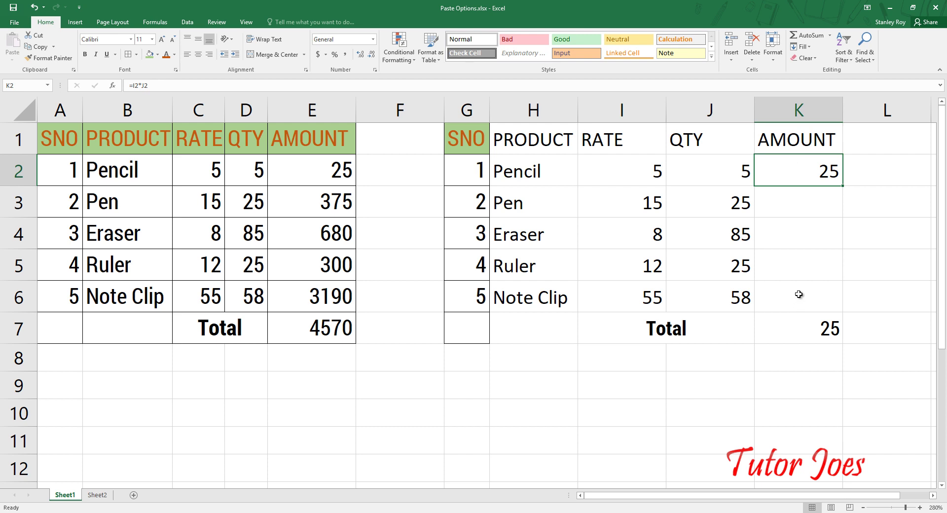
{"action": "key", "text": "Delete"}
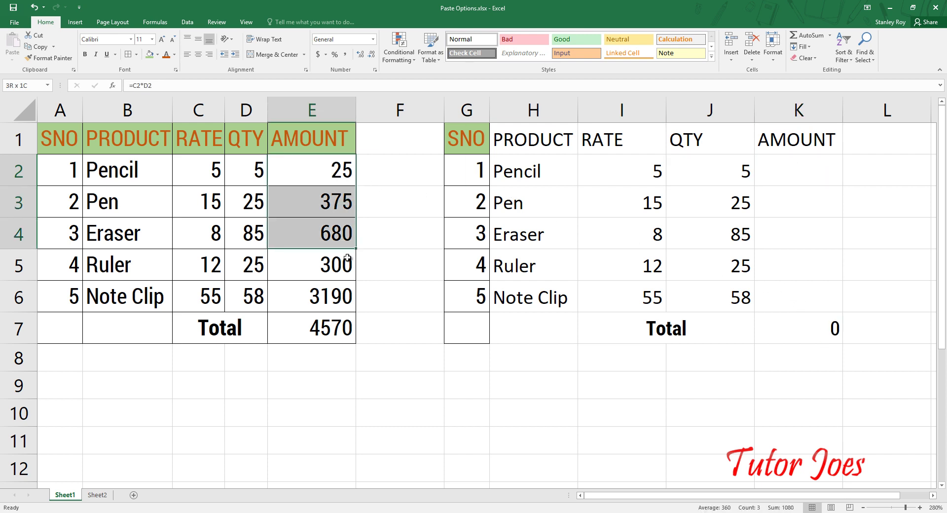
Copy AMOUNT cells E2:E6 and paste only their formulas into K2:K6.
{"action": "left_click_drag", "start_coordinate": [332, 168], "coordinate": [342, 296]}
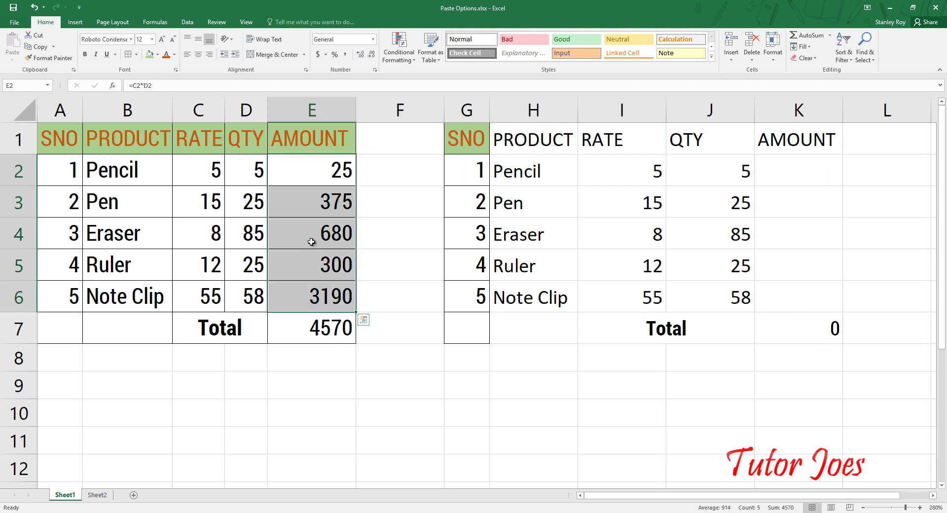
{"action": "key", "text": "ctrl+c"}
{"action": "left_click", "coordinate": [781, 165]}
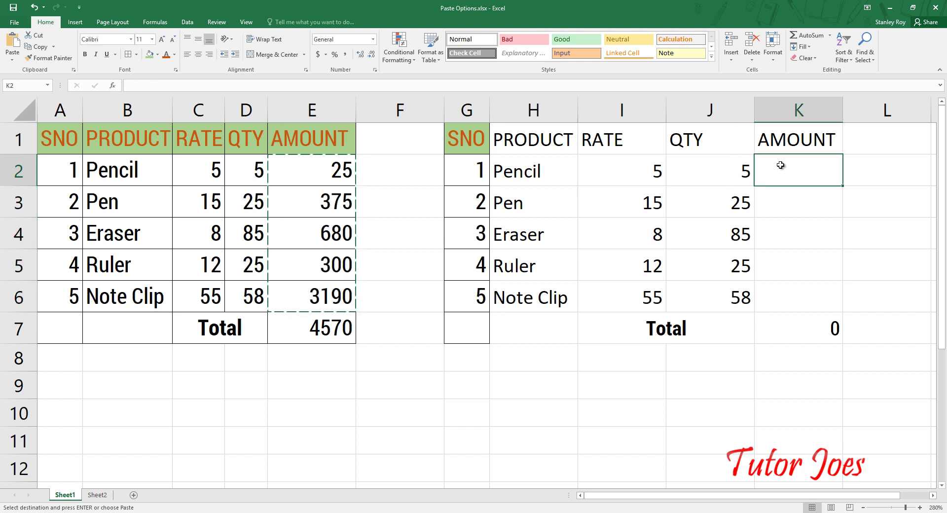
{"action": "right_click", "coordinate": [780, 165]}
{"action": "key", "text": "ctrl+alt+v"}
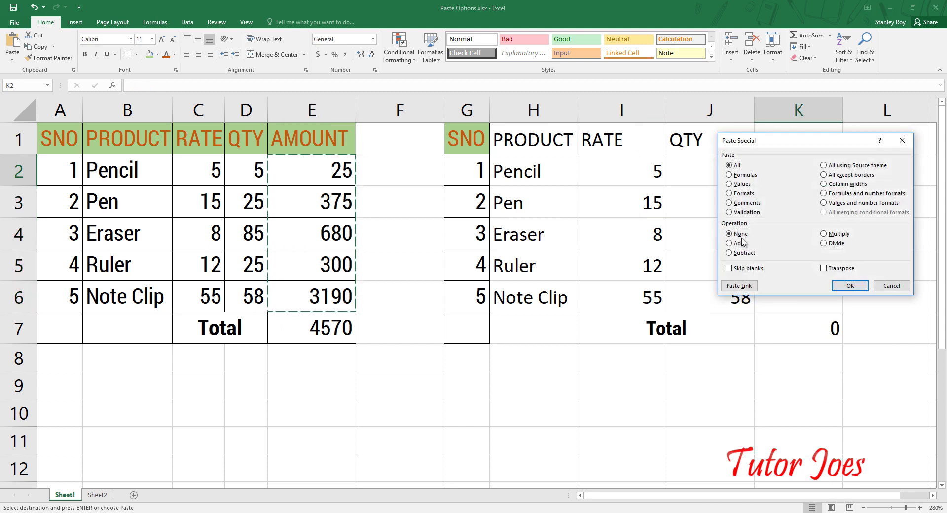
{"action": "left_click", "coordinate": [742, 175]}
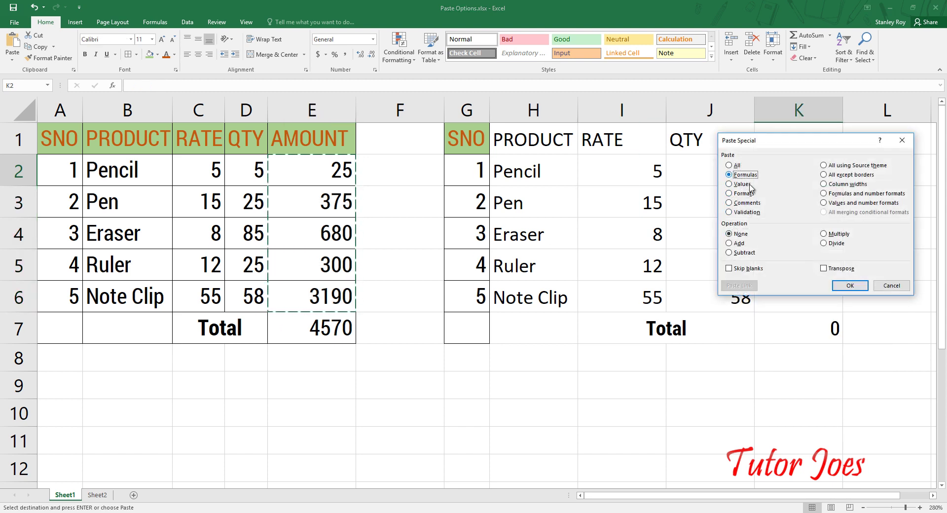
{"action": "left_click", "coordinate": [852, 286]}
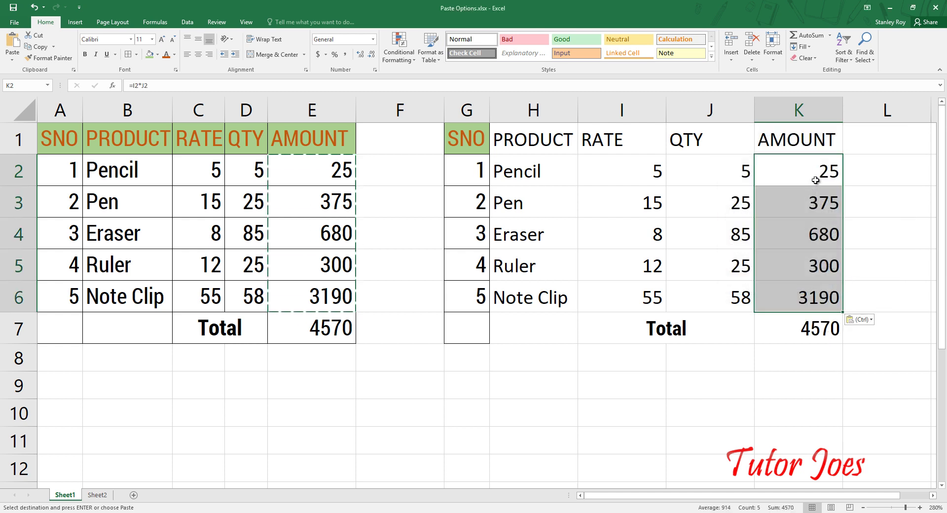
Check the pasted formulas in K2–K4 and the restored 4570 total in K7.
{"action": "double_click", "coordinate": [814, 178]}
{"action": "double_click", "coordinate": [817, 205]}
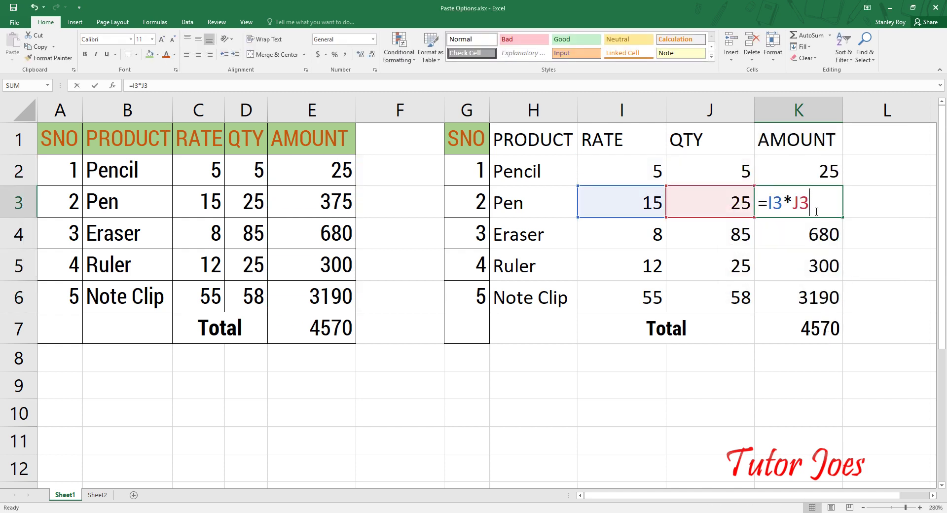
{"action": "double_click", "coordinate": [825, 240]}
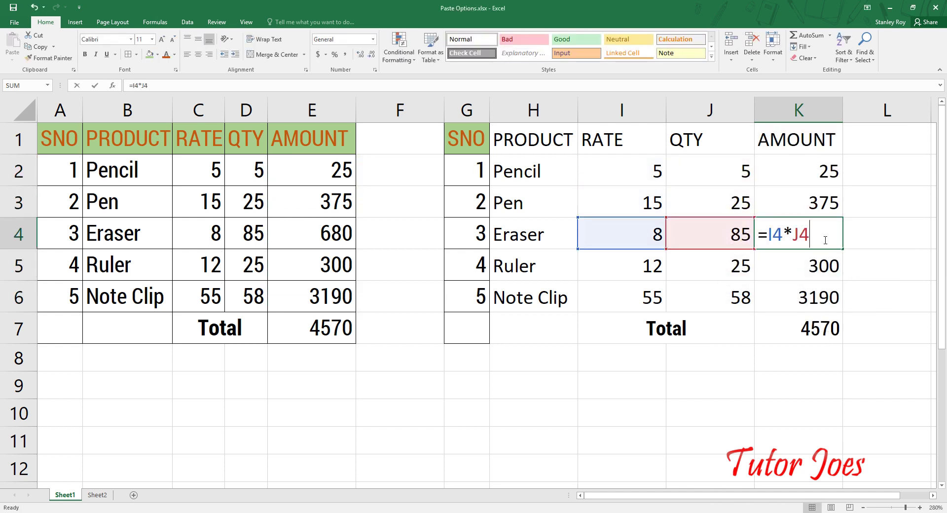
{"action": "left_click", "coordinate": [819, 328]}
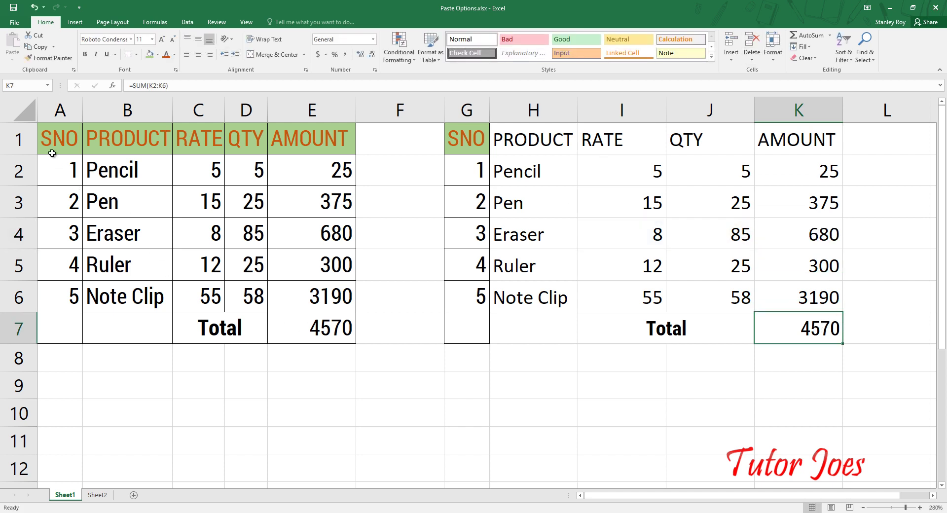
{"action": "left_click_drag", "start_coordinate": [51, 154], "coordinate": [323, 345]}
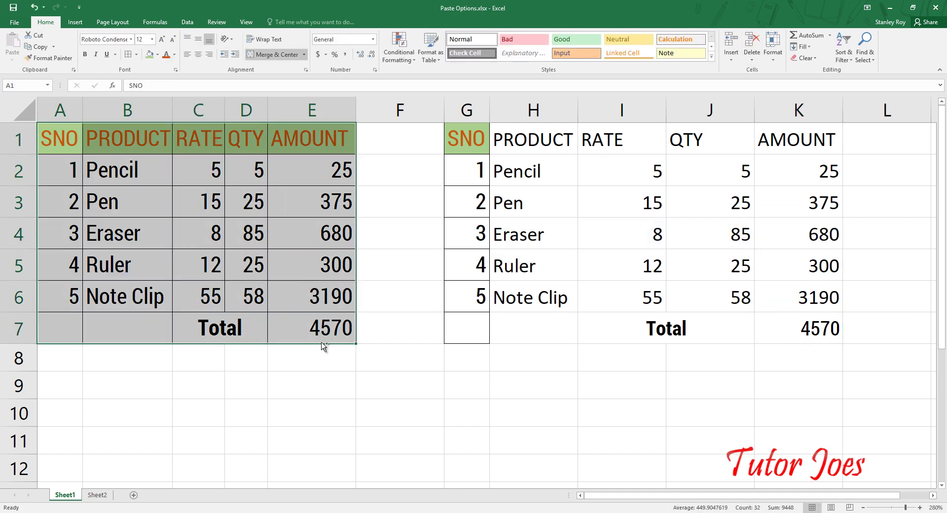
Paste the first table's formatting onto G1:K7 using Paste Special Formats.
{"action": "key", "text": "ctrl+c"}
{"action": "left_click_drag", "start_coordinate": [461, 138], "coordinate": [807, 344]}
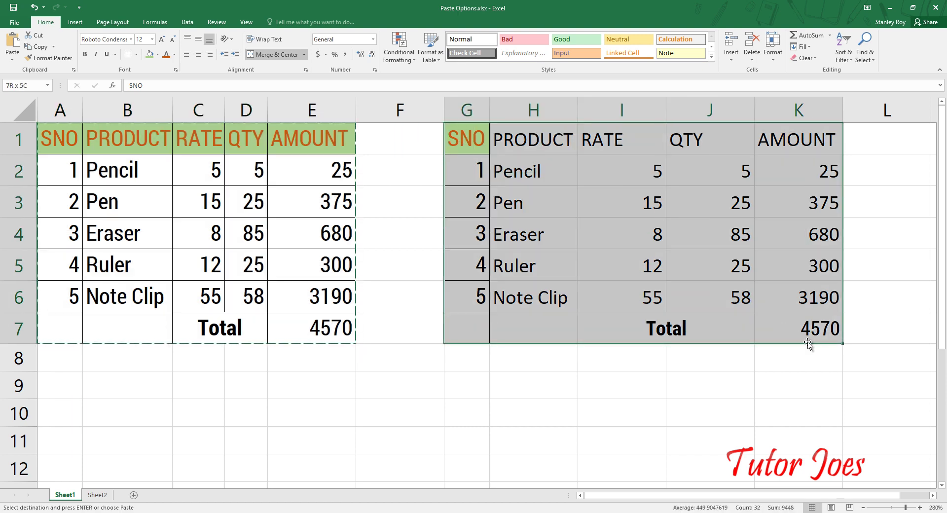
{"action": "right_click", "coordinate": [808, 344]}
{"action": "left_click", "coordinate": [847, 323]}
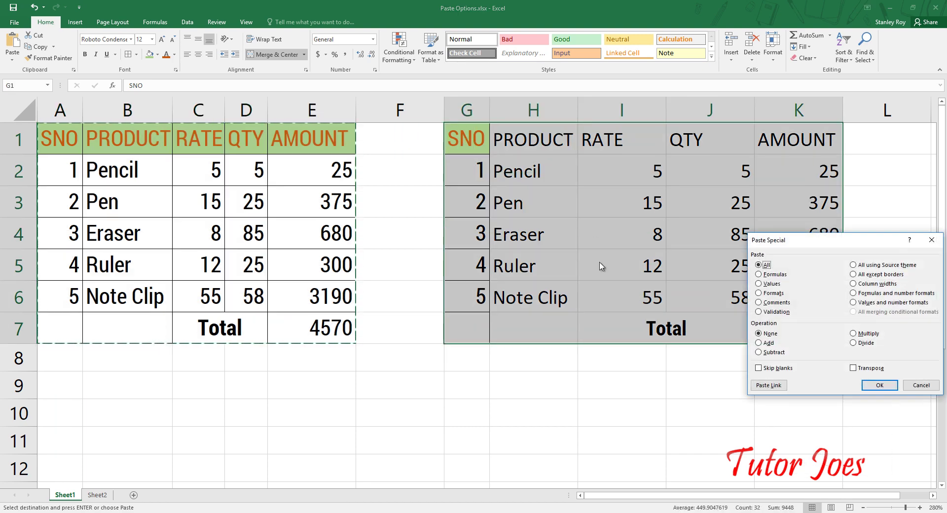
{"action": "left_click", "coordinate": [771, 293]}
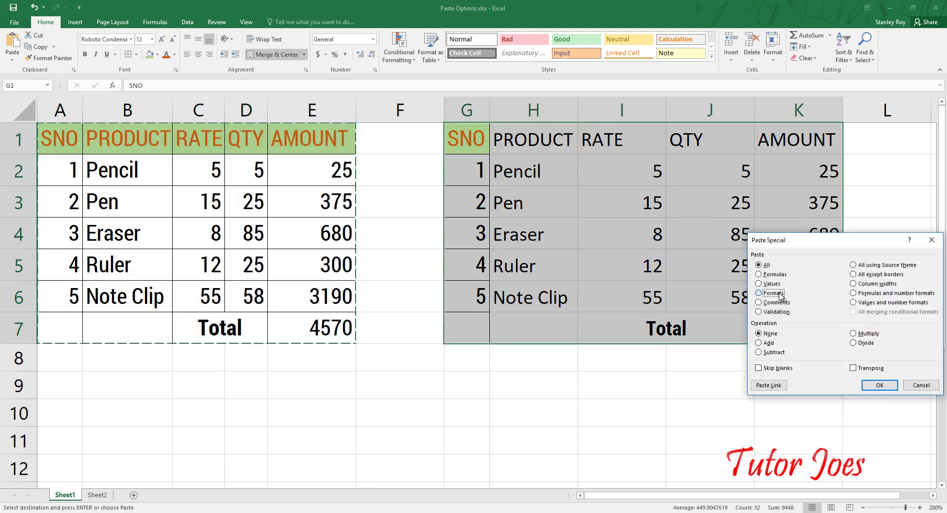
{"action": "left_click", "coordinate": [880, 386]}
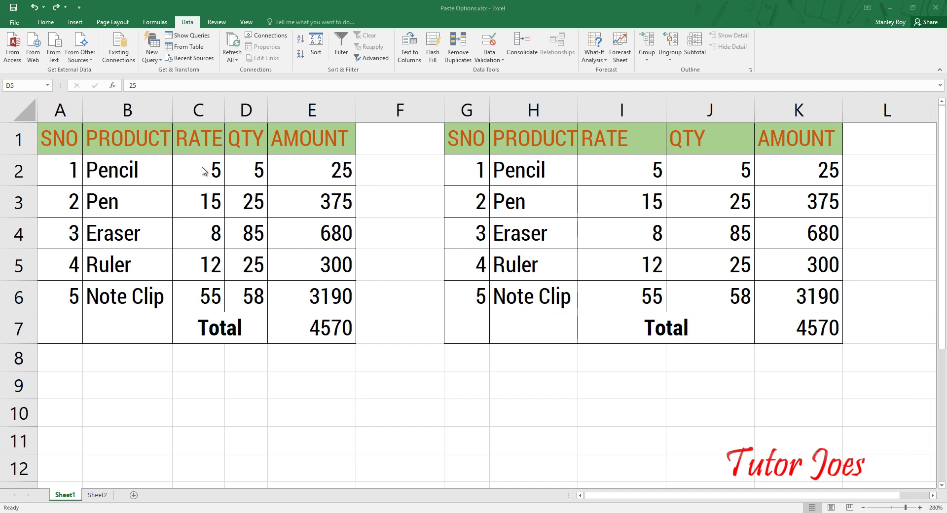
Give C2:D6 a Custom data validation rule =ISNUMBER(C2).
{"action": "mouse_move", "coordinate": [204, 165]}
{"action": "left_mouse_down"}
{"action": "mouse_move", "coordinate": [250, 228]}
{"action": "mouse_move", "coordinate": [249, 292]}
{"action": "left_mouse_up"}
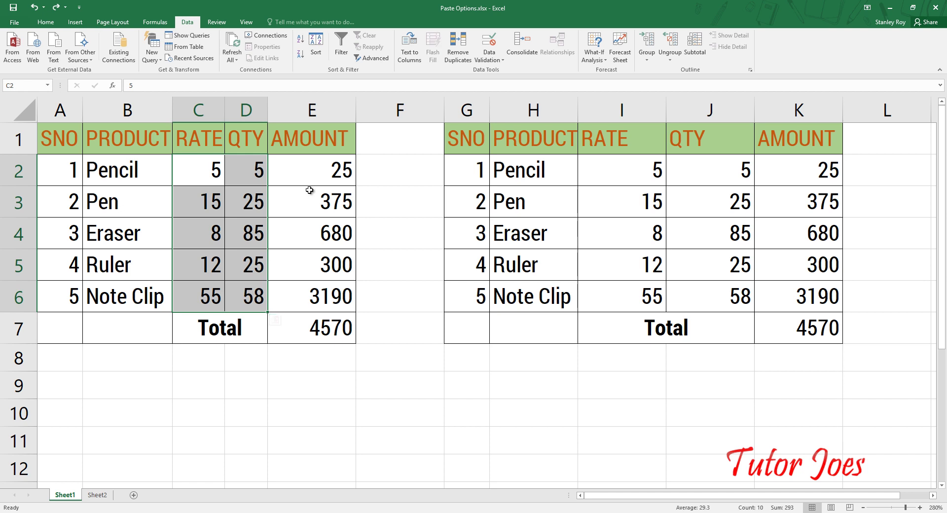
{"action": "left_click", "coordinate": [498, 59]}
{"action": "left_click", "coordinate": [513, 70]}
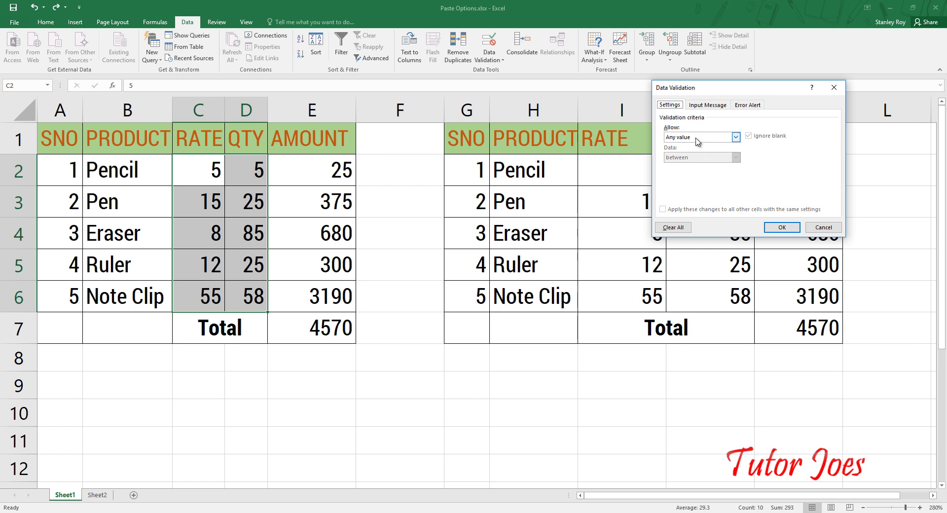
{"action": "left_click", "coordinate": [700, 137]}
{"action": "left_click", "coordinate": [700, 190]}
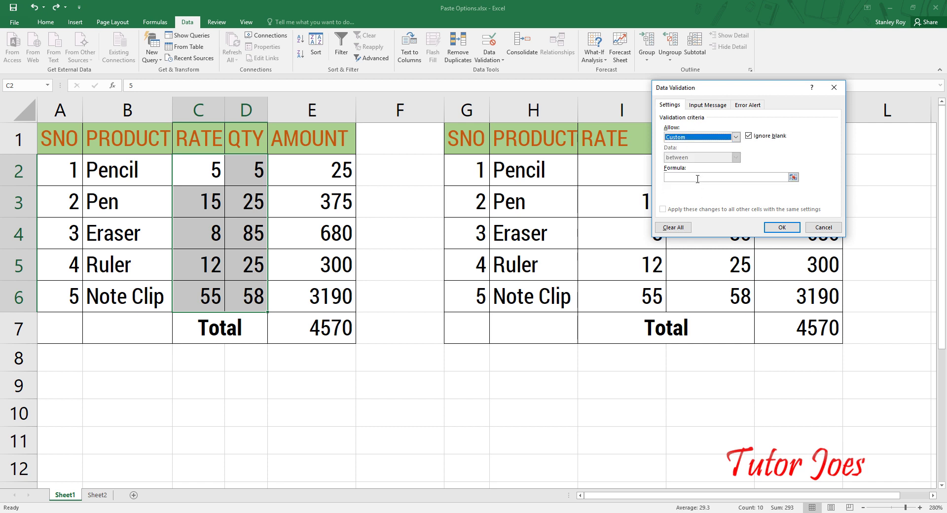
{"action": "left_click", "coordinate": [693, 177]}
{"action": "type", "text": "=isNUMBER("}
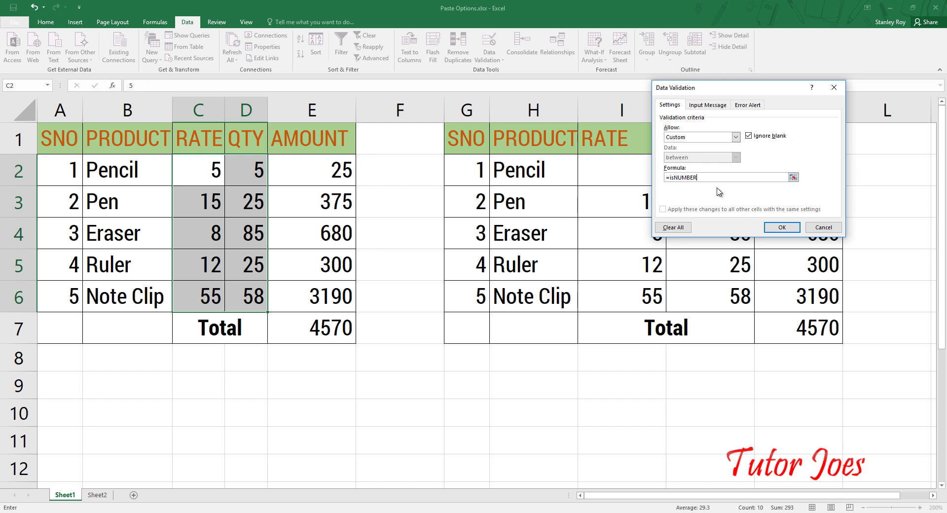
{"action": "left_click", "coordinate": [210, 173]}
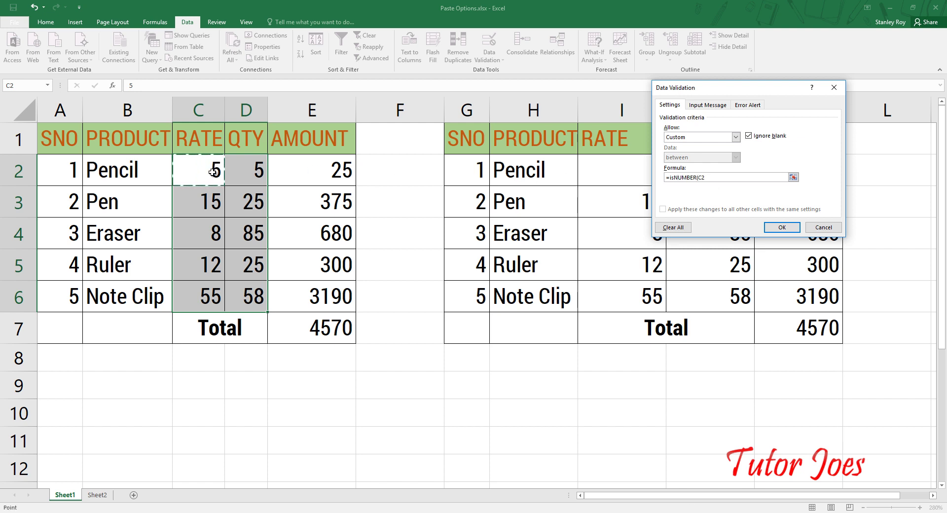
{"action": "type", "text": ")"}
Add the 'Enter Numbers Only' error alert and apply the validation.
{"action": "left_click", "coordinate": [748, 105]}
{"action": "left_click", "coordinate": [757, 151]}
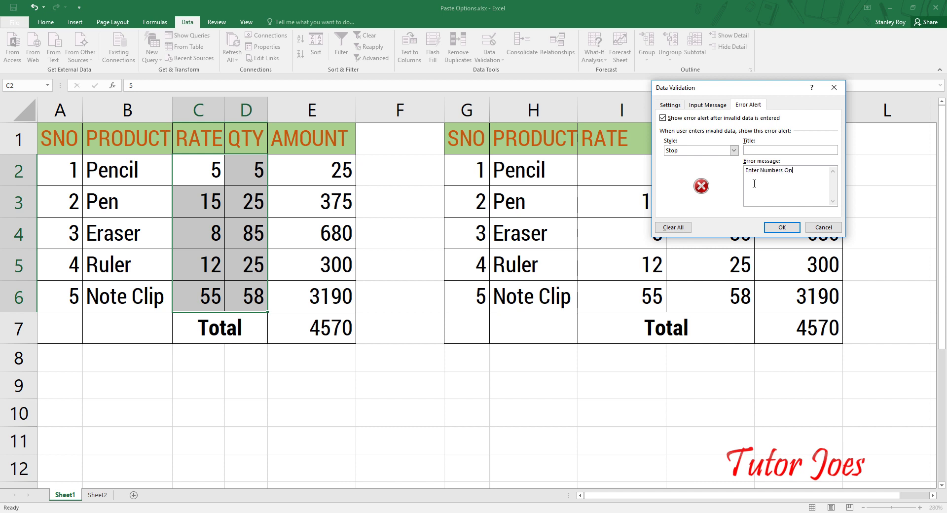
{"action": "left_click", "coordinate": [782, 227]}
{"action": "left_click", "coordinate": [212, 180]}
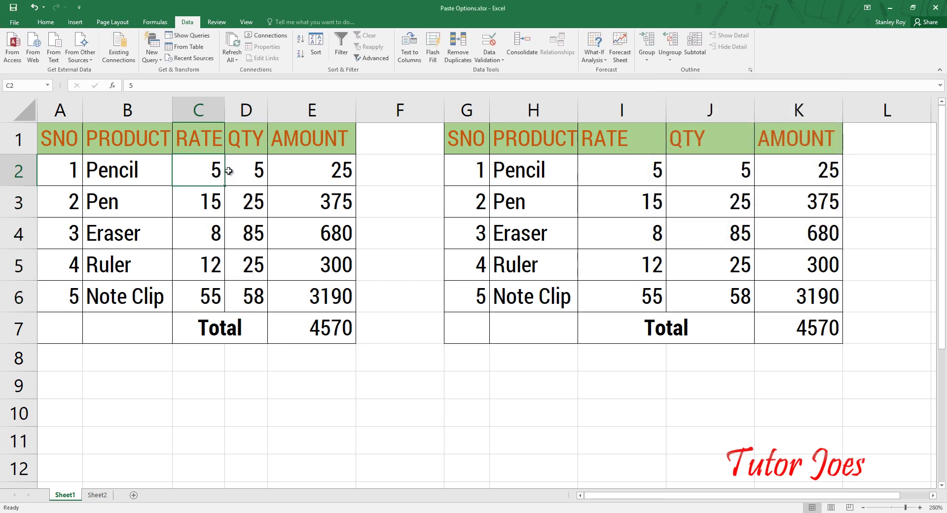
Test the validation by entering 'hh' in C2, then retry with RATE 25.
{"action": "left_click_drag", "start_coordinate": [229, 171], "coordinate": [237, 262]}
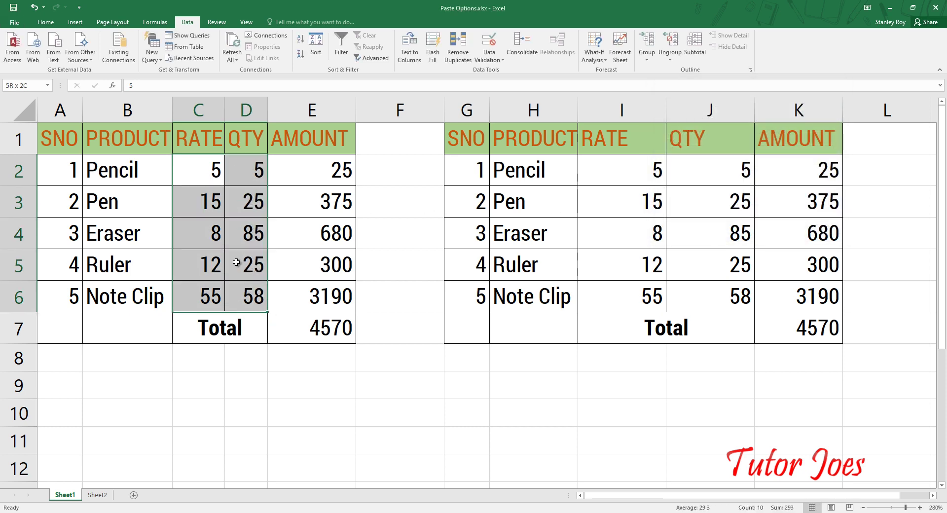
{"action": "left_click", "coordinate": [210, 180]}
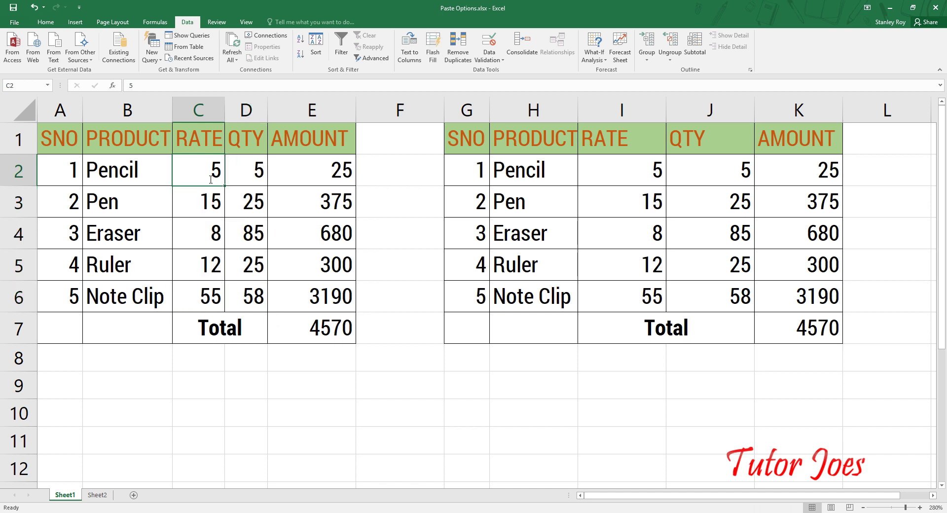
{"action": "type", "text": "hh"}
{"action": "key", "text": "Return"}
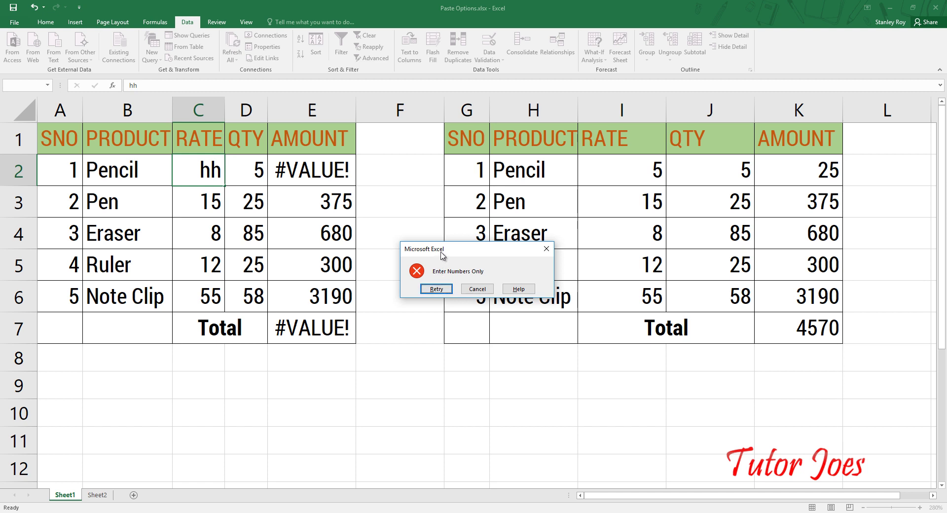
{"action": "left_click_drag", "start_coordinate": [441, 255], "coordinate": [394, 247]}
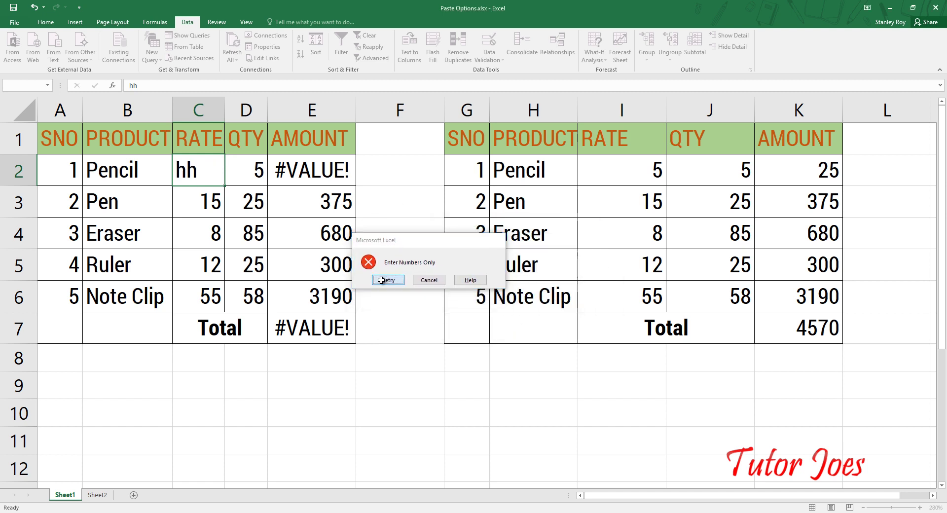
{"action": "left_click", "coordinate": [384, 280]}
{"action": "type", "text": "25"}
{"action": "key", "text": "Return"}
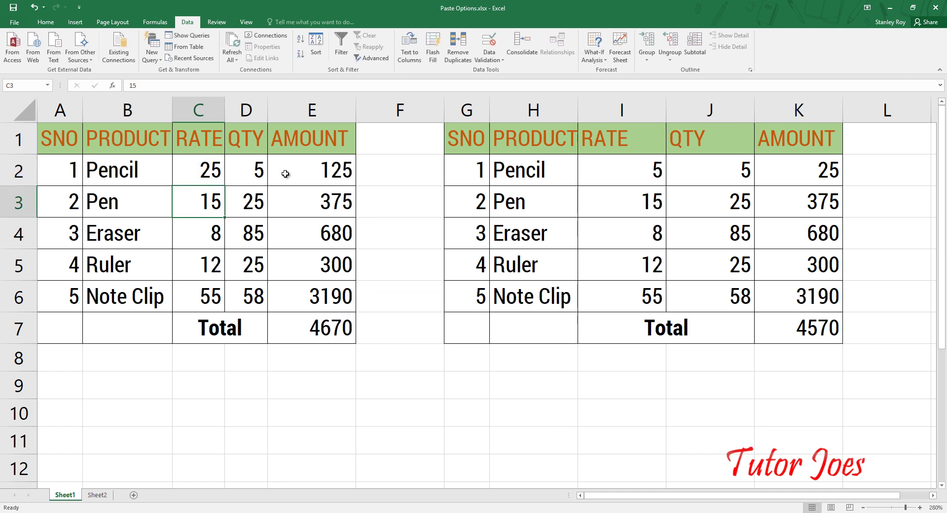
Enter 'uu' in I2 of the second table, then undo it.
{"action": "left_click", "coordinate": [620, 175]}
{"action": "type", "text": "uu"}
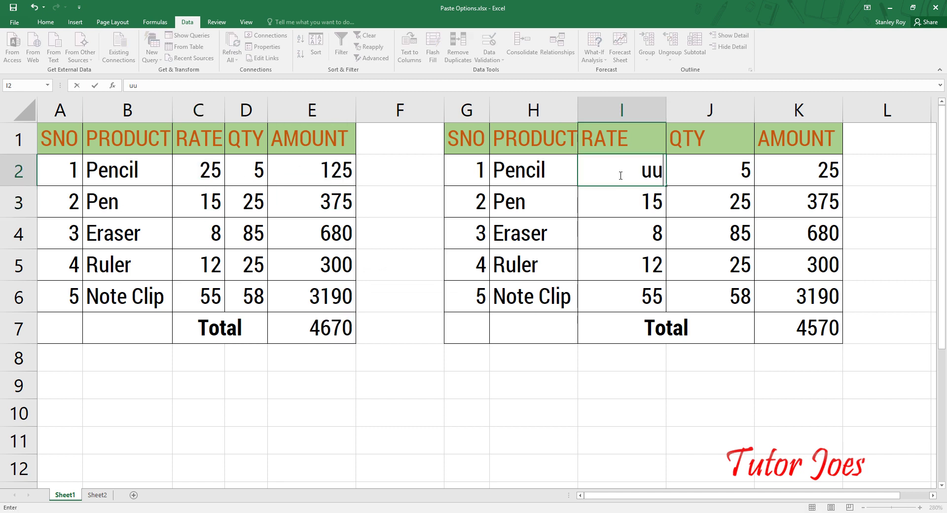
{"action": "key", "text": "Return"}
{"action": "key", "text": "ctrl+z"}
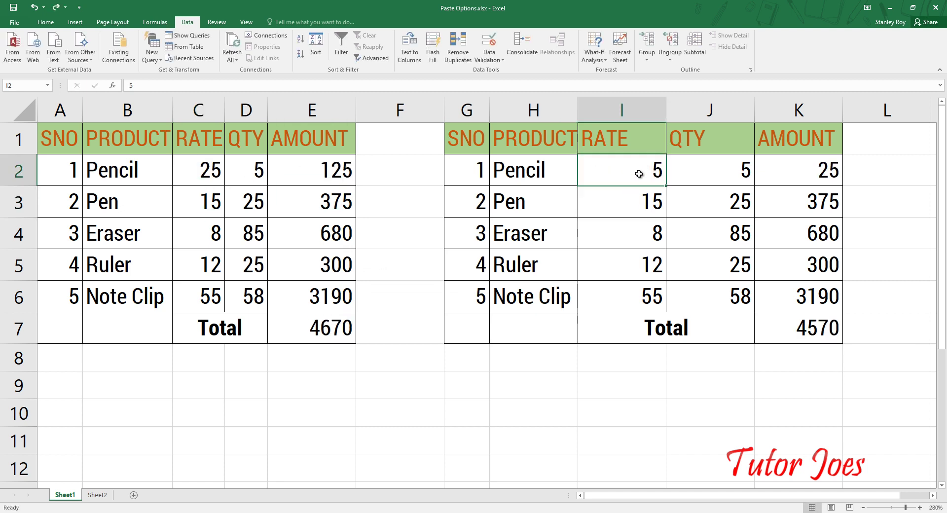
{"action": "mouse_move", "coordinate": [208, 171]}
{"action": "left_mouse_down"}
{"action": "mouse_move", "coordinate": [257, 259]}
{"action": "mouse_move", "coordinate": [257, 296]}
{"action": "left_mouse_up"}
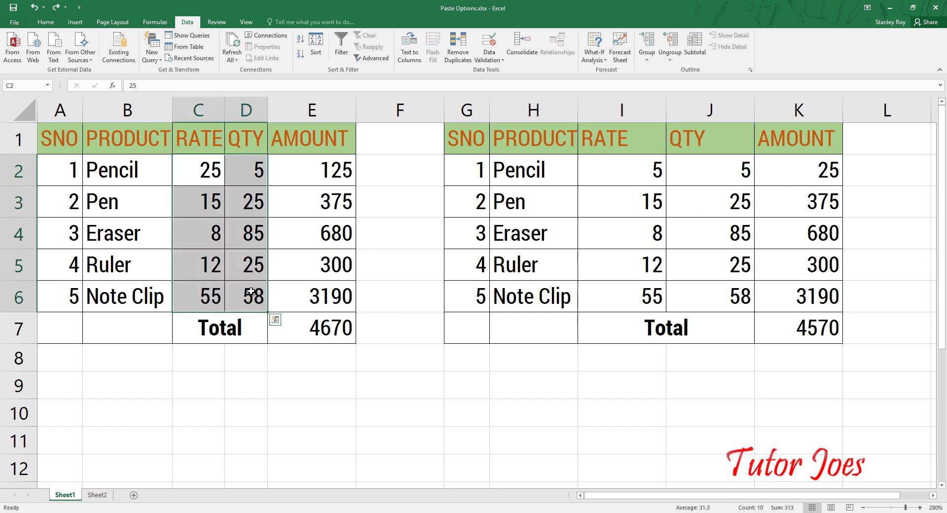
Paste only the validation rules from the copied RATE and QTY cells onto I2:J6.
{"action": "key", "text": "ctrl+c"}
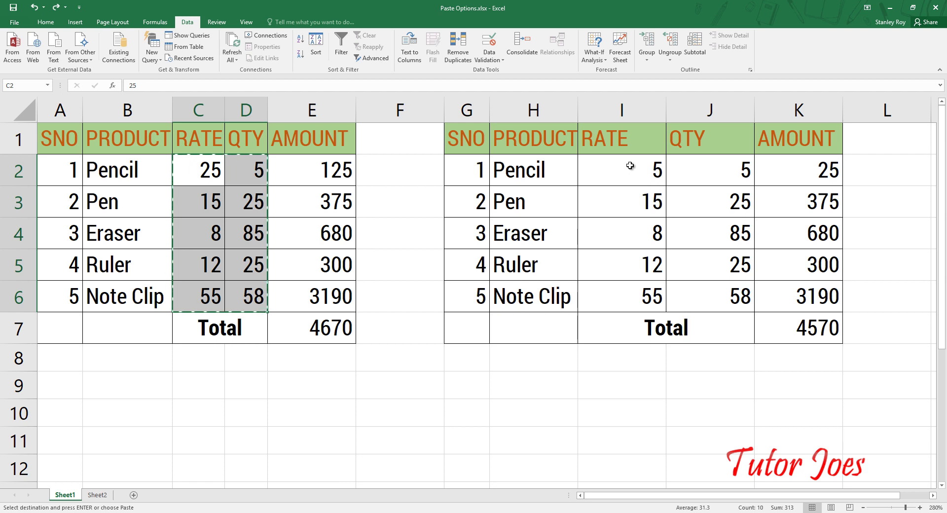
{"action": "left_click_drag", "start_coordinate": [630, 165], "coordinate": [698, 178]}
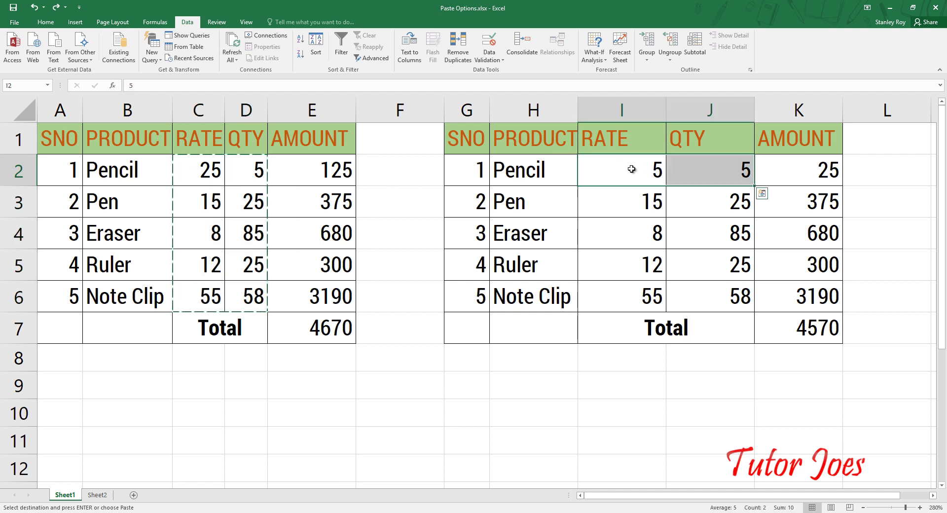
{"action": "left_click_drag", "start_coordinate": [631, 169], "coordinate": [712, 296]}
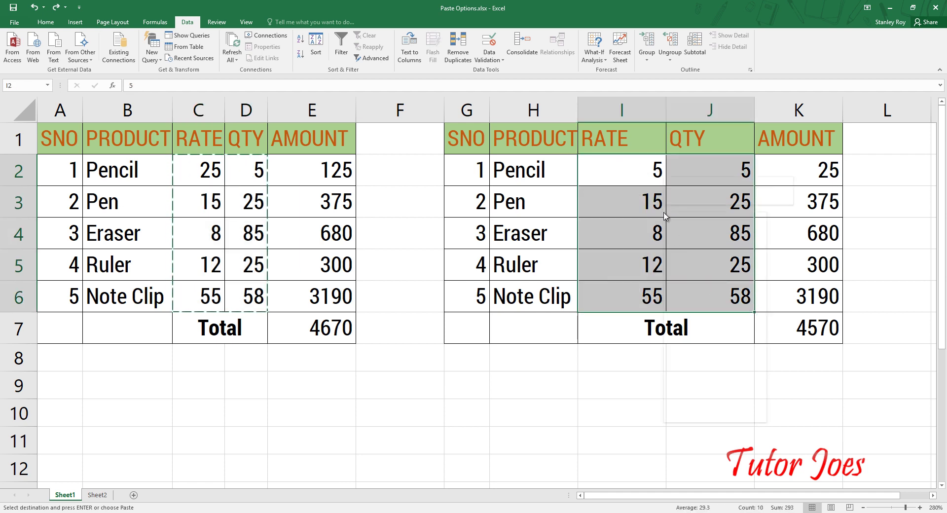
{"action": "left_click", "coordinate": [664, 267]}
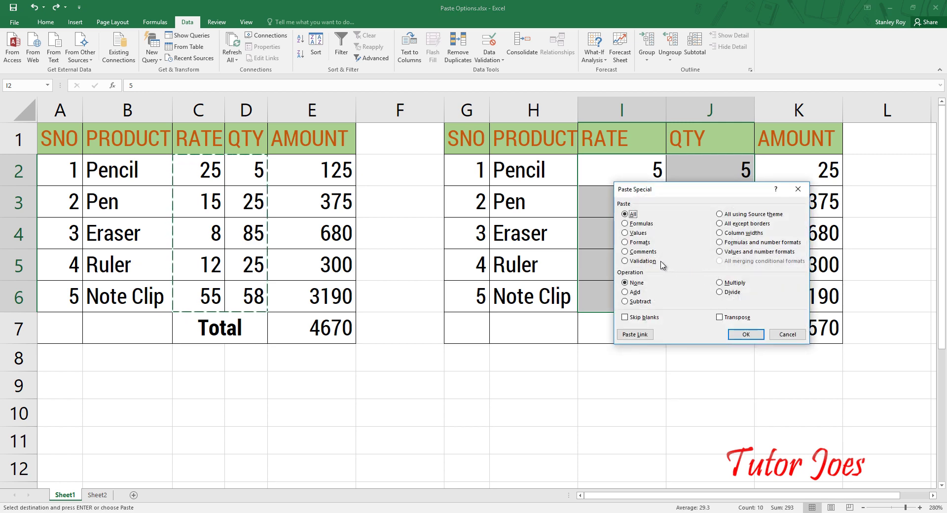
{"action": "left_click", "coordinate": [642, 262]}
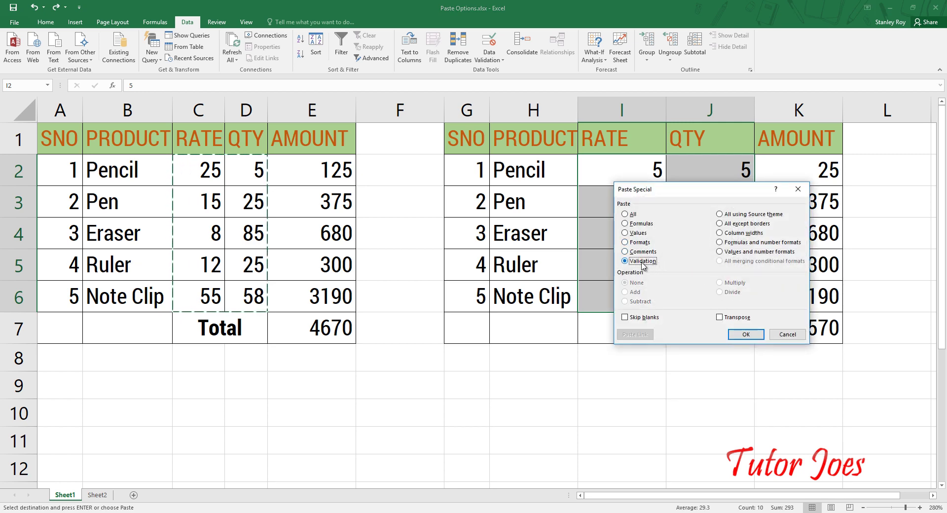
{"action": "left_click", "coordinate": [745, 334]}
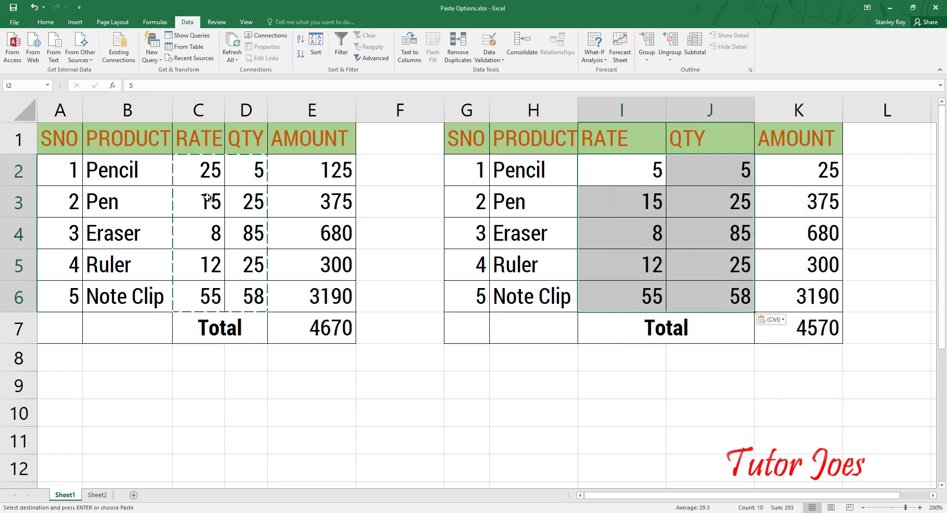
Test the validation by entering 'hh' in I3, then cancel the rejected entry so 15 remains.
{"action": "left_click", "coordinate": [213, 177]}
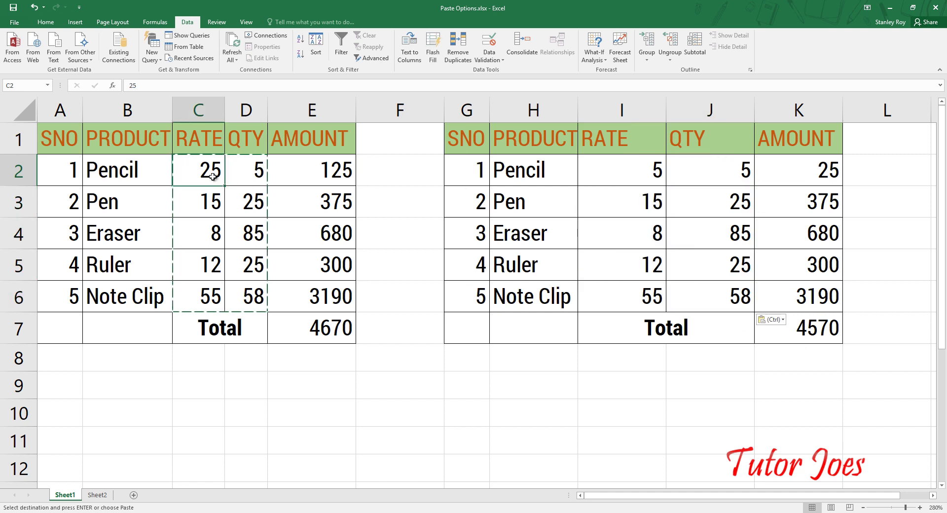
{"action": "left_click", "coordinate": [704, 208]}
{"action": "left_click", "coordinate": [637, 209]}
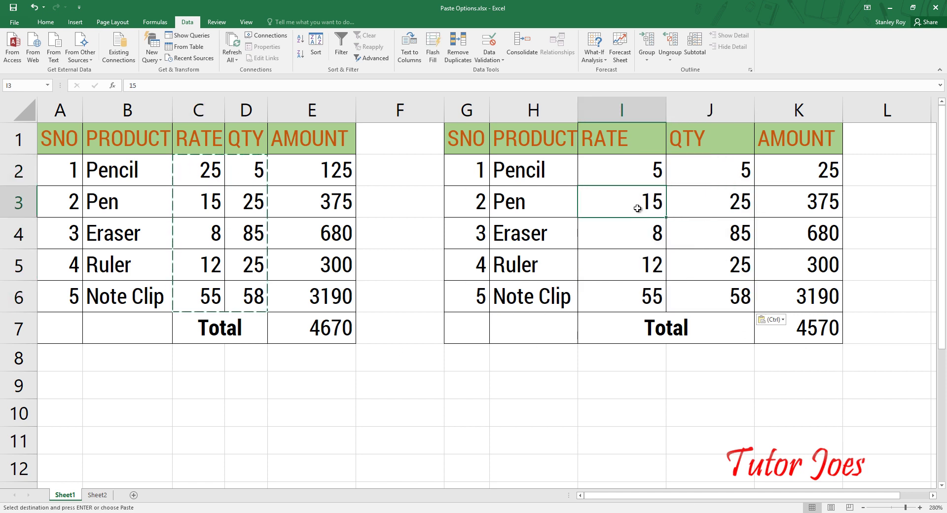
{"action": "type", "text": "hh"}
{"action": "key", "text": "Return"}
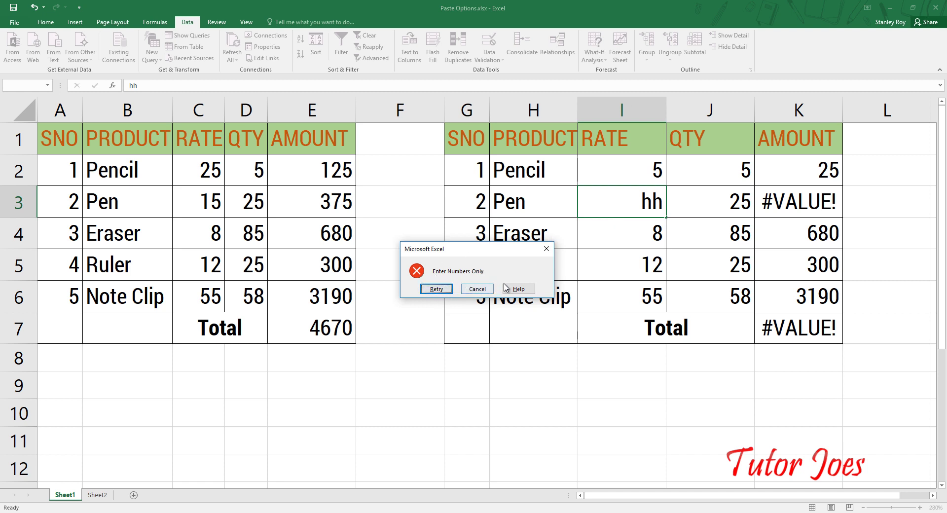
{"action": "left_click", "coordinate": [551, 251]}
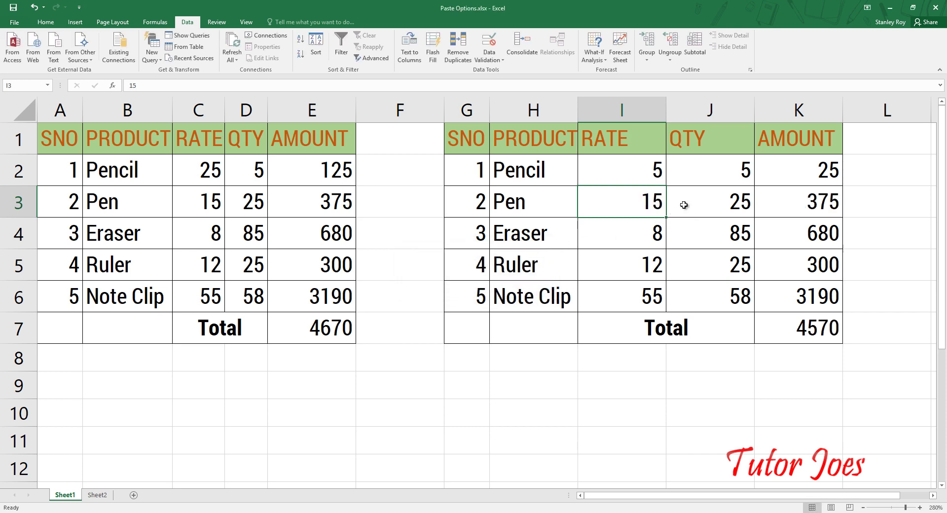
Select the PRODUCT column B1:B6.
{"action": "left_click_drag", "start_coordinate": [207, 201], "coordinate": [245, 287]}
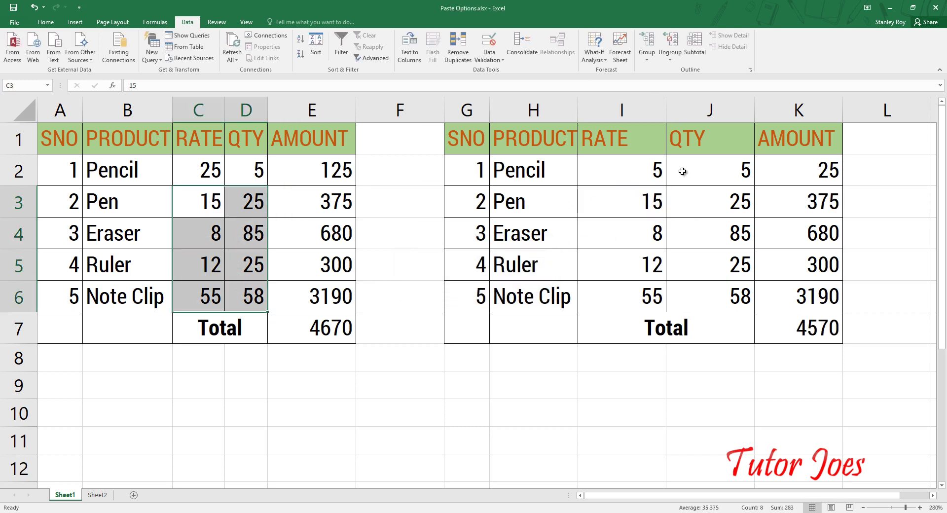
{"action": "left_click", "coordinate": [682, 197]}
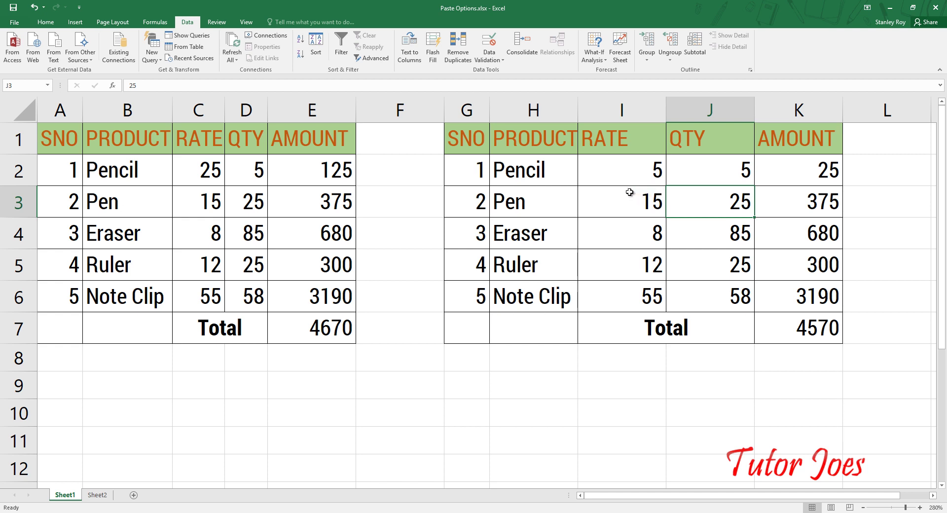
{"action": "left_click", "coordinate": [125, 173]}
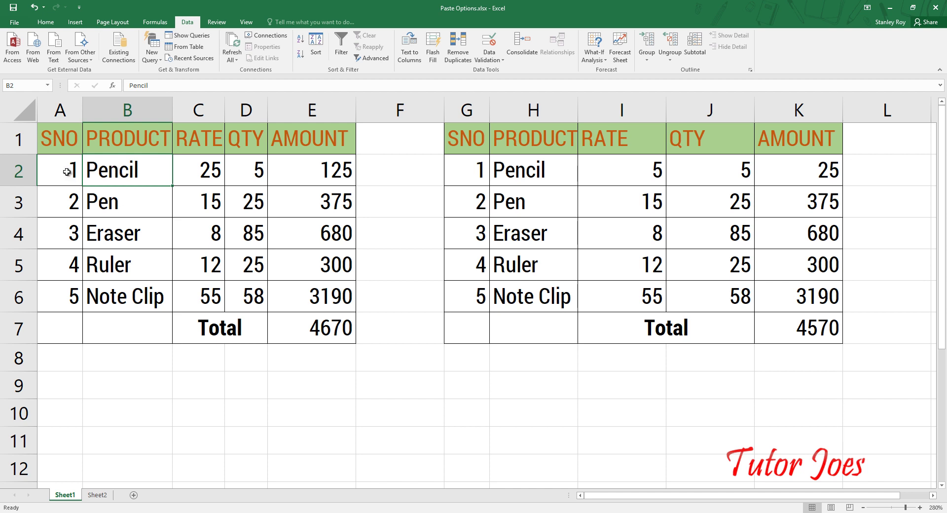
{"action": "left_click_drag", "start_coordinate": [104, 139], "coordinate": [139, 294]}
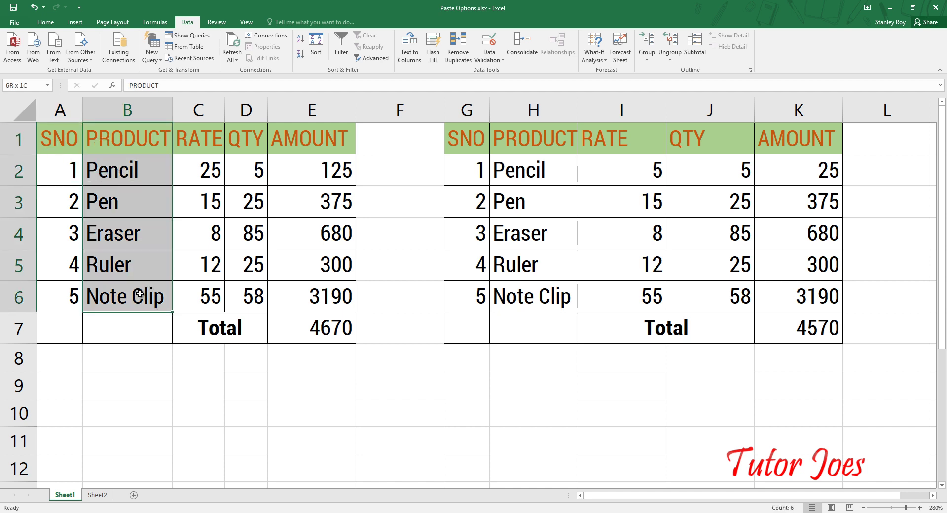
Paste the copied PRODUCT list B1:B6 transposed across row 10, starting at B10.
{"action": "key", "text": "ctrl+c"}
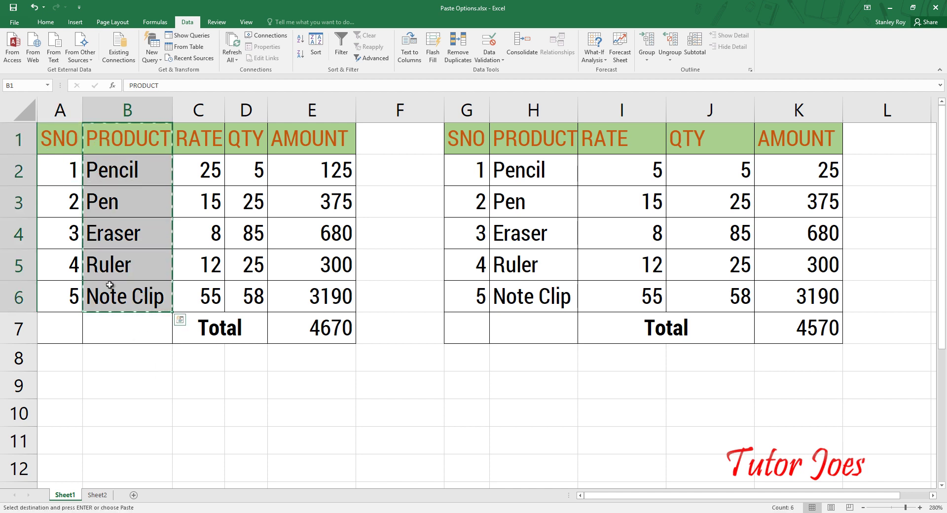
{"action": "scroll", "coordinate": [174, 333], "scroll_direction": "down", "scroll_amount": 4}
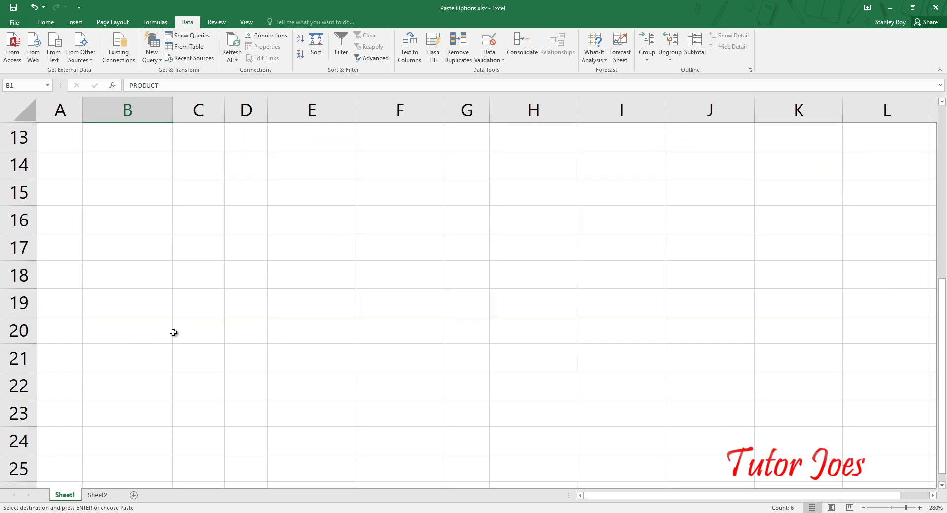
{"action": "scroll", "coordinate": [174, 332], "scroll_direction": "up", "scroll_amount": 3}
{"action": "left_click", "coordinate": [91, 315]}
{"action": "right_click", "coordinate": [105, 317]}
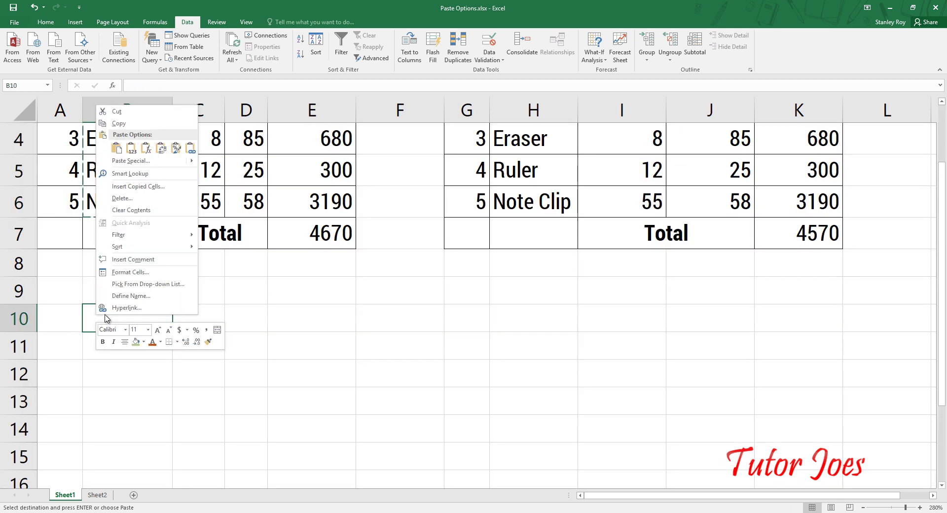
{"action": "left_click", "coordinate": [138, 161]}
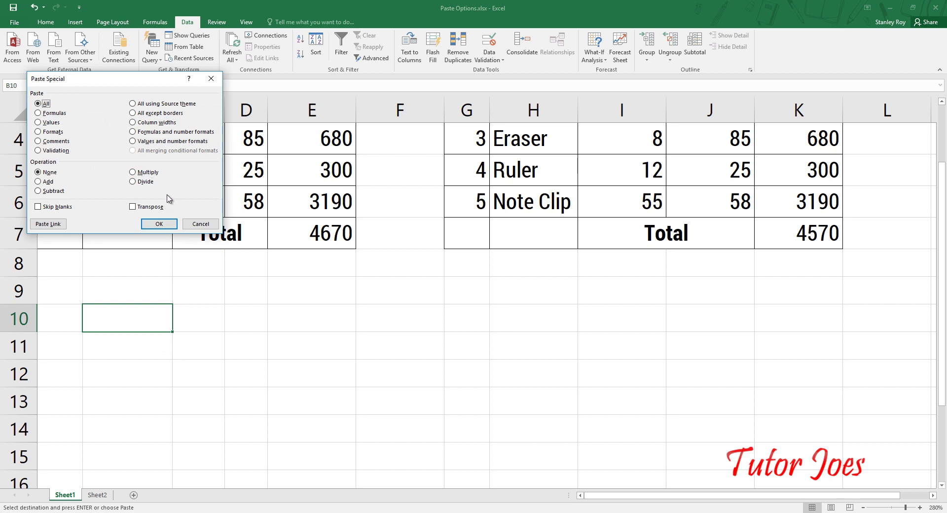
{"action": "left_click", "coordinate": [132, 206]}
{"action": "left_click", "coordinate": [157, 222]}
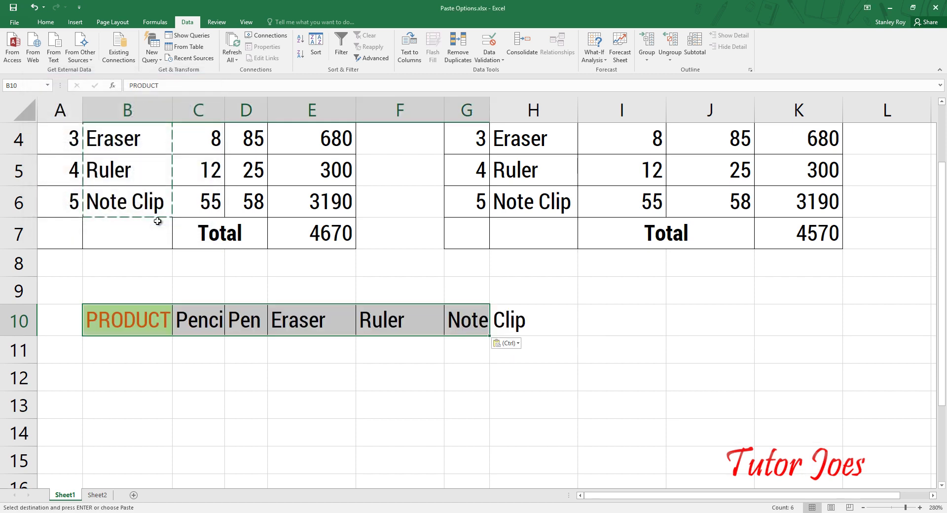
Auto-fit every column on the sheet and select the transposed row B10:G10.
{"action": "scroll", "coordinate": [133, 207], "scroll_direction": "up", "scroll_amount": 1}
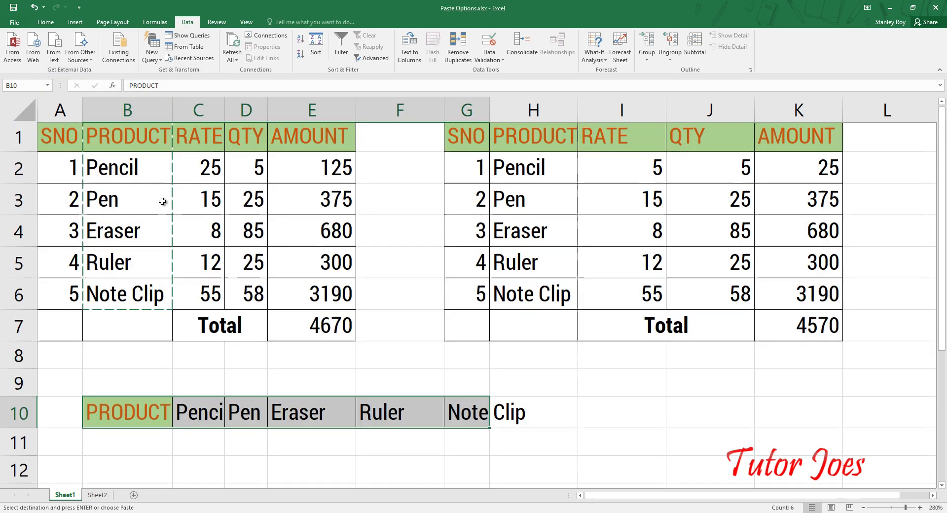
{"action": "left_click", "coordinate": [22, 111]}
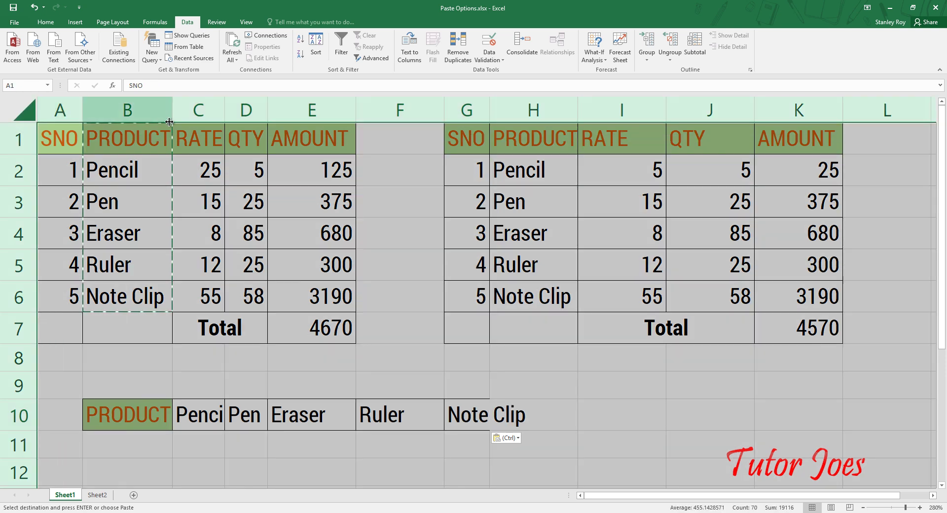
{"action": "double_click", "coordinate": [173, 109]}
{"action": "scroll", "coordinate": [453, 387], "scroll_direction": "down", "scroll_amount": 2}
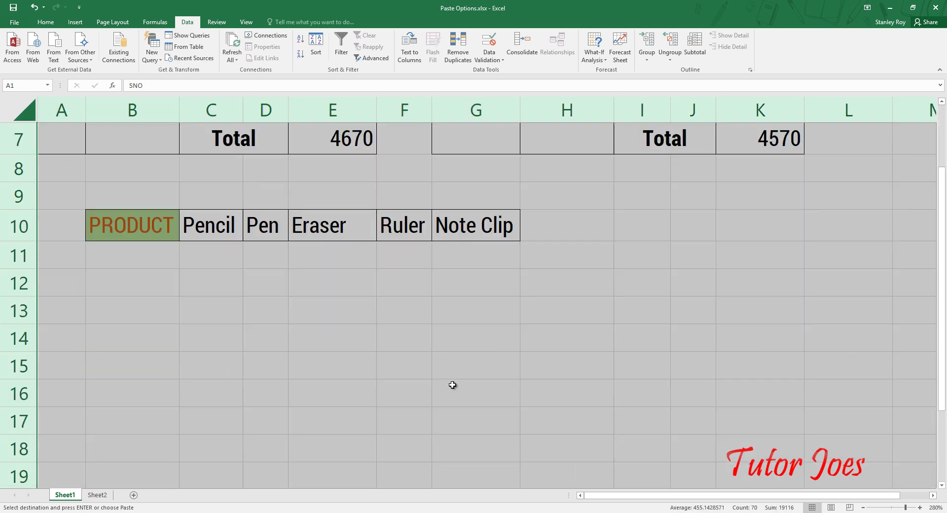
{"action": "scroll", "coordinate": [234, 394], "scroll_direction": "up", "scroll_amount": 2}
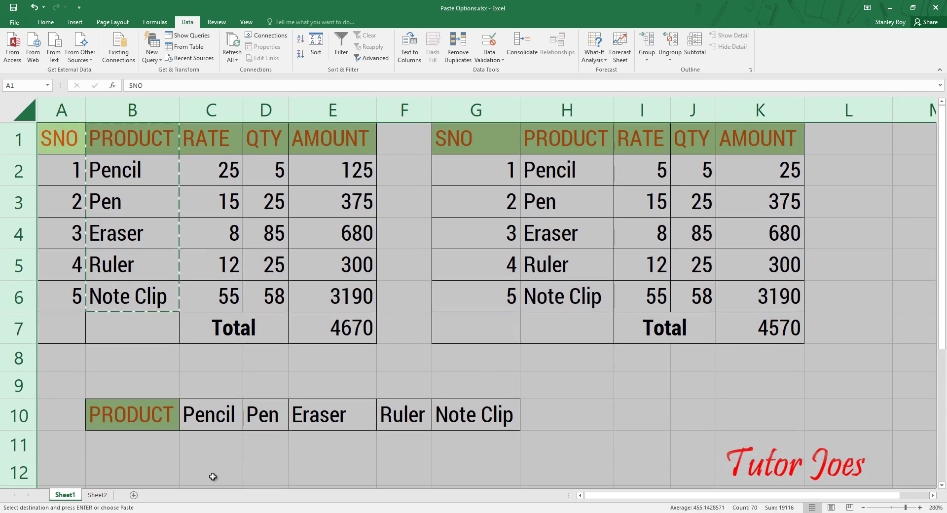
{"action": "left_click_drag", "start_coordinate": [158, 416], "coordinate": [504, 421]}
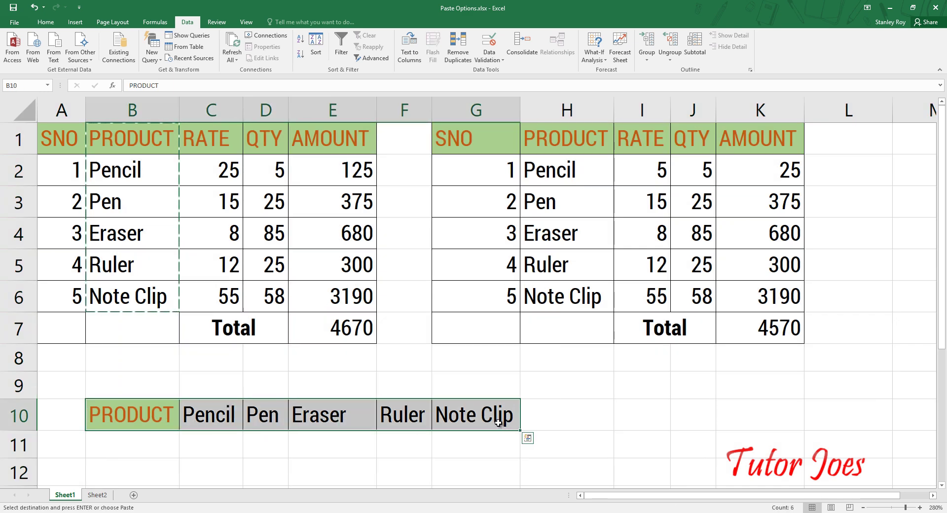
{"action": "left_click_drag", "start_coordinate": [140, 415], "coordinate": [459, 420]}
Paste the product list as transposed values only into row 13, starting at B13.
{"action": "scroll", "coordinate": [155, 402], "scroll_direction": "down", "scroll_amount": 3}
{"action": "left_click", "coordinate": [110, 232]}
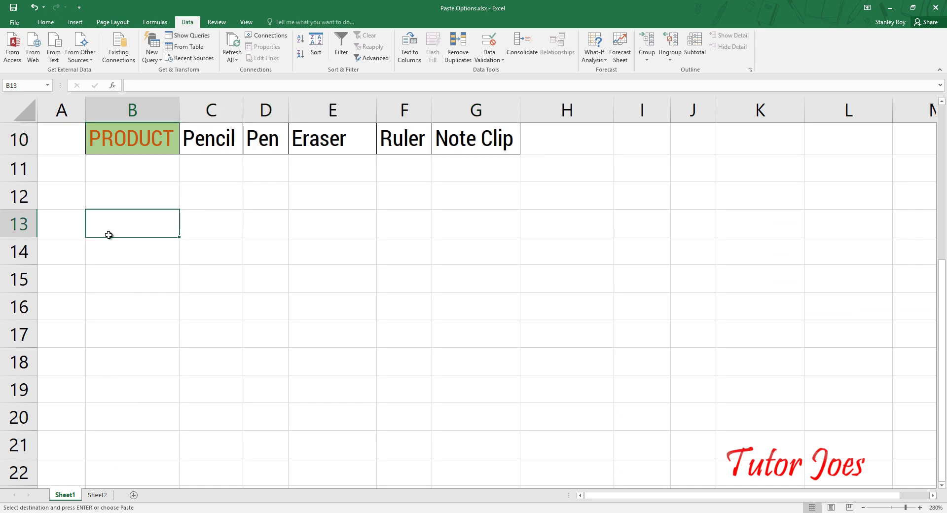
{"action": "right_click", "coordinate": [110, 233]}
{"action": "left_click", "coordinate": [157, 290]}
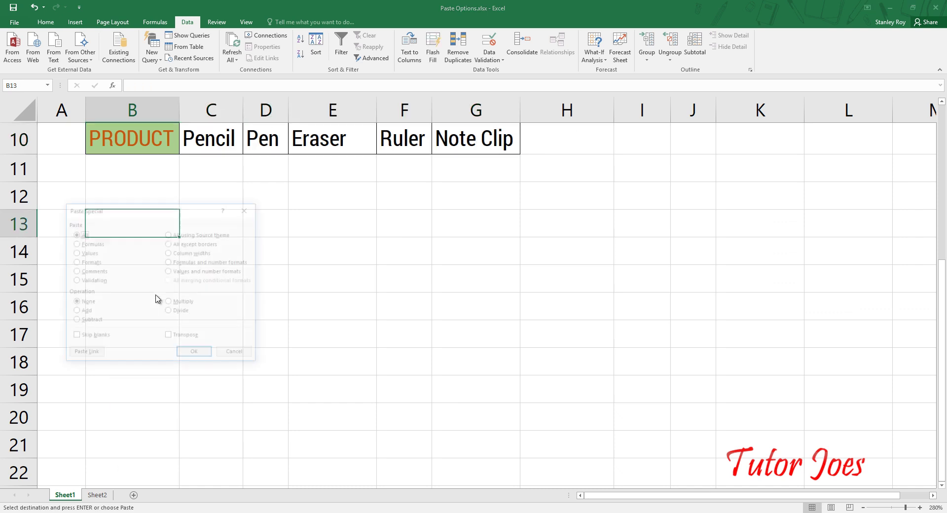
{"action": "left_click", "coordinate": [89, 252]}
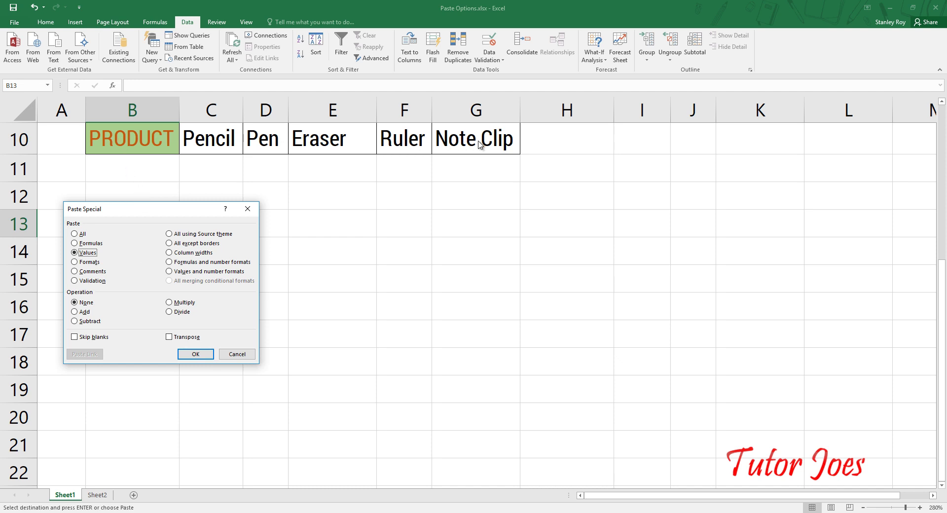
{"action": "left_click", "coordinate": [181, 338]}
{"action": "left_click", "coordinate": [202, 358]}
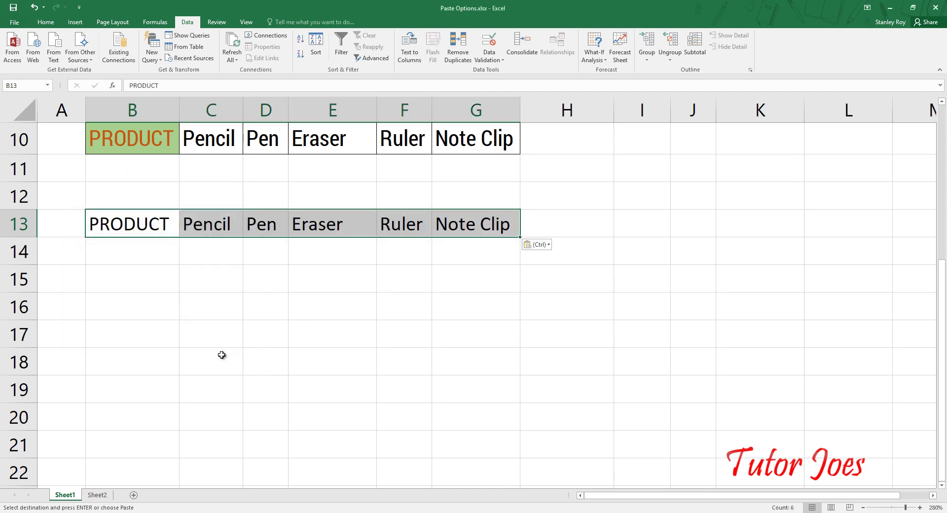
Check the plain pasted values across row 13, such as Pencil in C13.
{"action": "scroll", "coordinate": [220, 355], "scroll_direction": "up", "scroll_amount": 3}
{"action": "left_click", "coordinate": [183, 434]}
{"action": "scroll", "coordinate": [188, 410], "scroll_direction": "down", "scroll_amount": 2}
{"action": "left_click", "coordinate": [165, 307]}
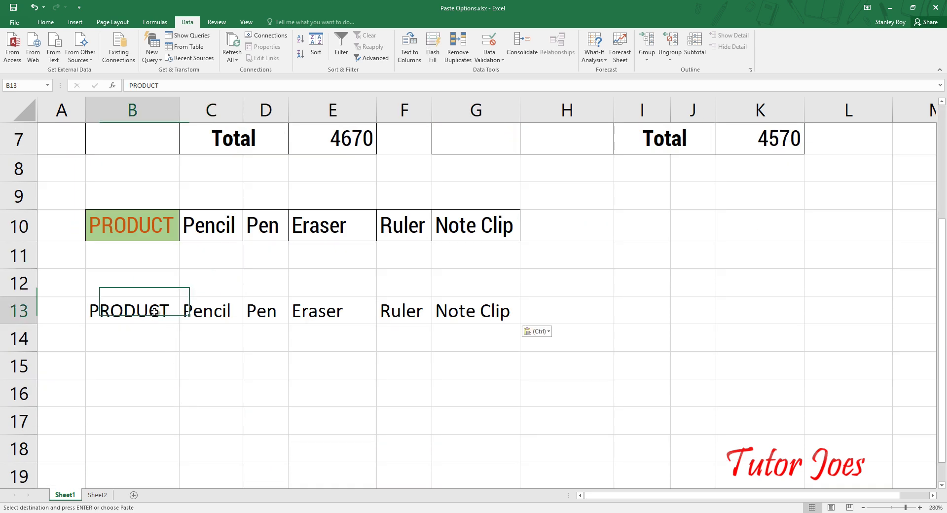
{"action": "left_click", "coordinate": [212, 311]}
{"action": "left_click", "coordinate": [267, 311]}
{"action": "left_click", "coordinate": [330, 310]}
{"action": "left_click", "coordinate": [396, 312]}
{"action": "left_click", "coordinate": [213, 308]}
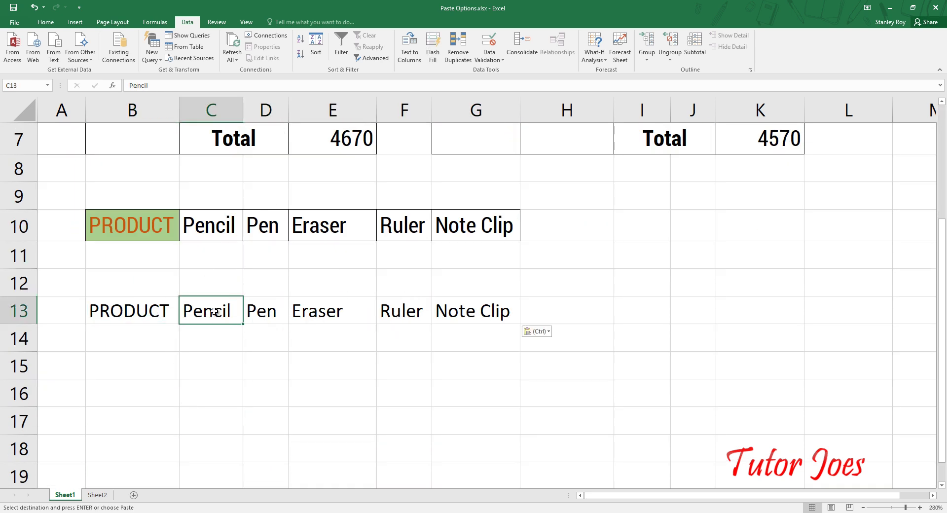
Compare row 13's PRODUCT label with row 10's formatted heading, then return to the sheet's top.
{"action": "left_click", "coordinate": [46, 21]}
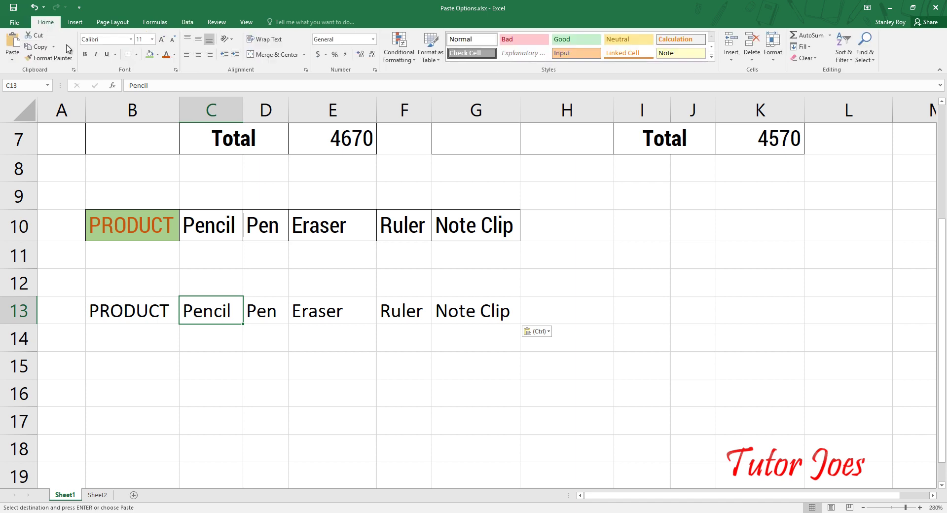
{"action": "left_click", "coordinate": [165, 298]}
{"action": "left_click", "coordinate": [200, 225]}
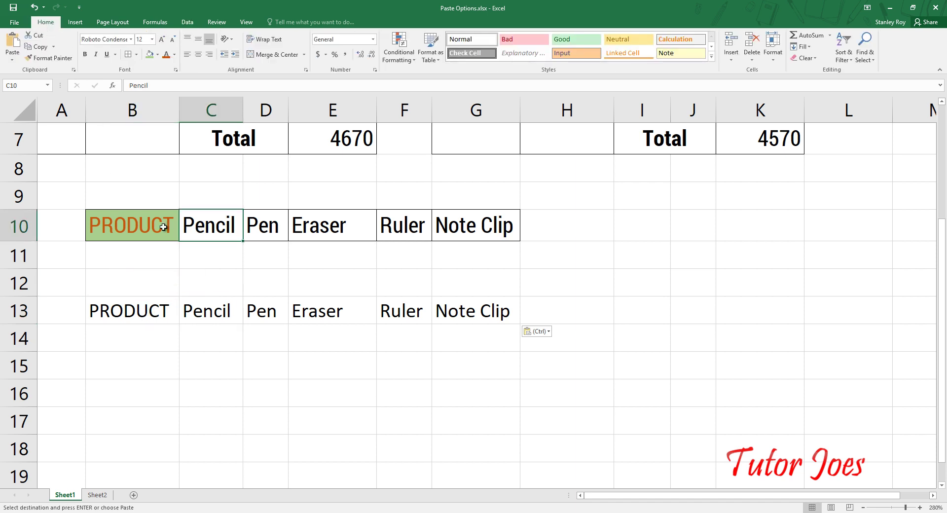
{"action": "left_click", "coordinate": [136, 234]}
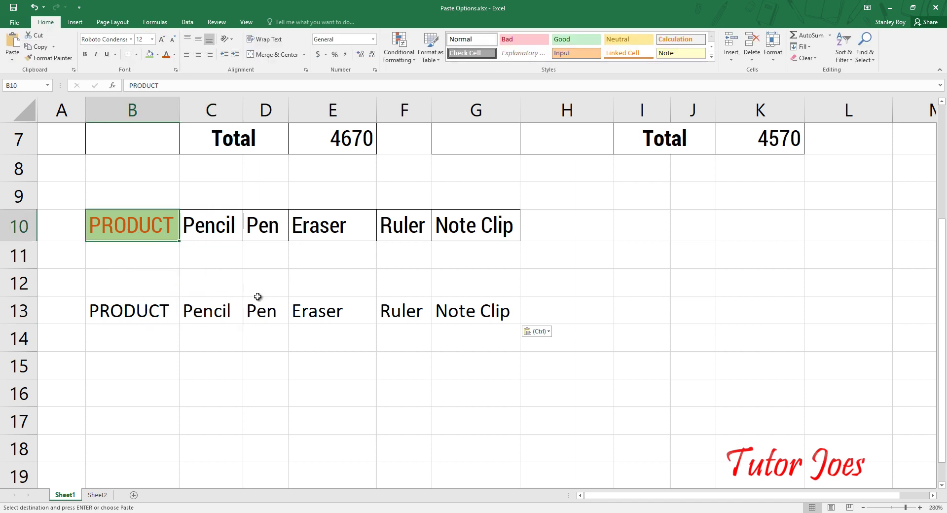
{"action": "left_click_drag", "start_coordinate": [147, 314], "coordinate": [494, 312]}
{"action": "scroll", "coordinate": [503, 453], "scroll_direction": "up", "scroll_amount": 1}
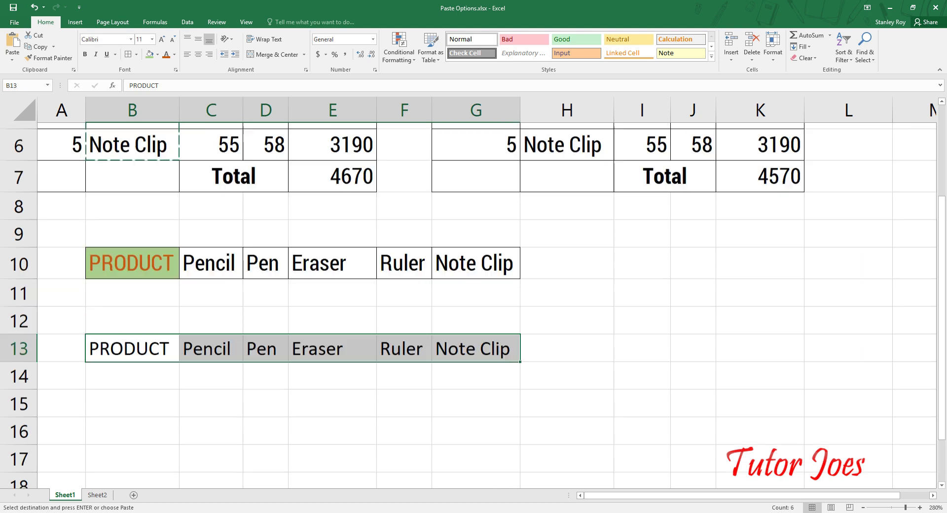
{"action": "scroll", "coordinate": [359, 415], "scroll_direction": "up", "scroll_amount": 2}
{"action": "scroll", "coordinate": [358, 415], "scroll_direction": "down", "scroll_amount": 1}
{"action": "scroll", "coordinate": [358, 416], "scroll_direction": "down", "scroll_amount": 1}
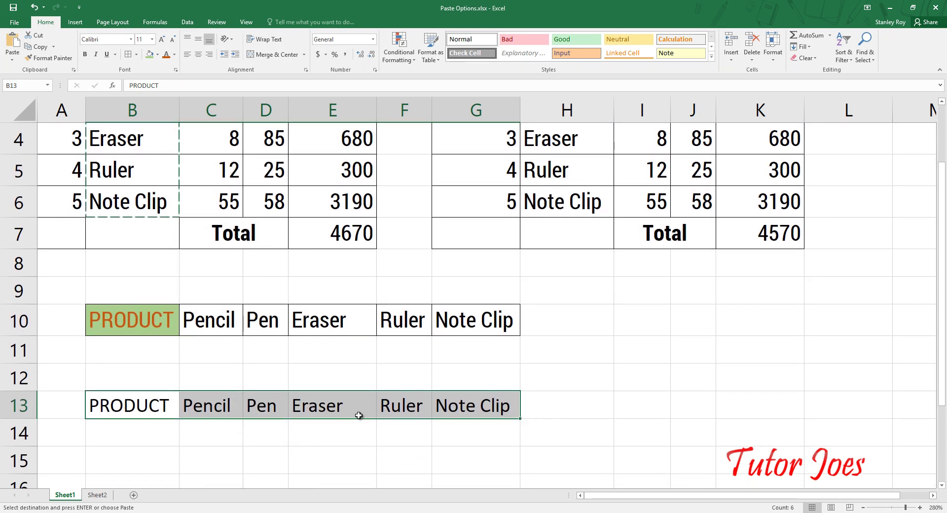
{"action": "scroll", "coordinate": [358, 416], "scroll_direction": "up", "scroll_amount": 3}
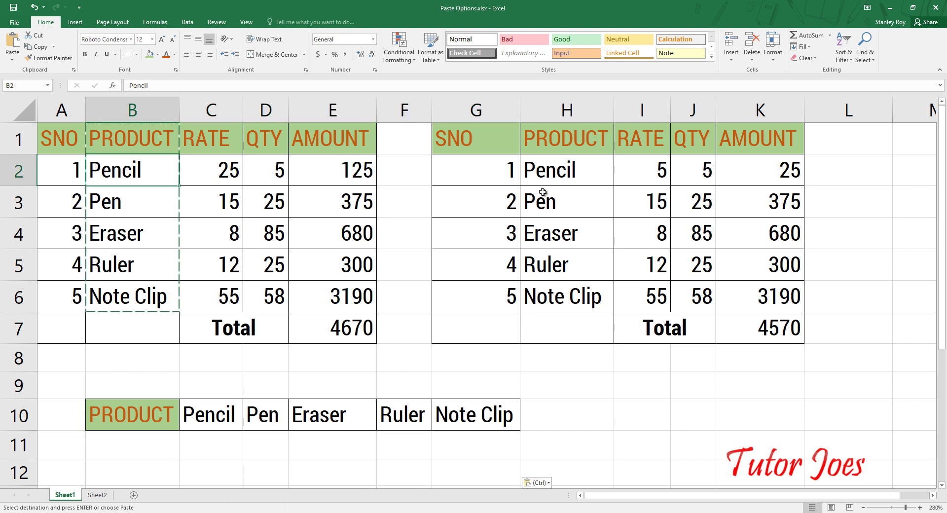
Copy the second table's PRODUCT, RATE and QTY cells H2:J6.
{"action": "left_click", "coordinate": [543, 176]}
{"action": "left_click_drag", "start_coordinate": [543, 177], "coordinate": [680, 297]}
{"action": "key", "text": "ctrl+c"}
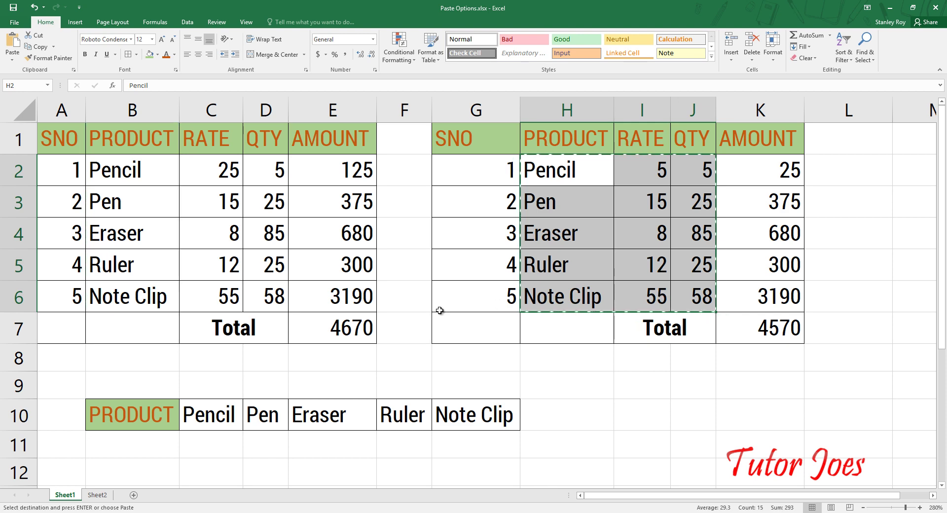
Try pasting them at A4 on the Sheet2 invoice, undo it, and return to Sheet1.
{"action": "left_click", "coordinate": [101, 494]}
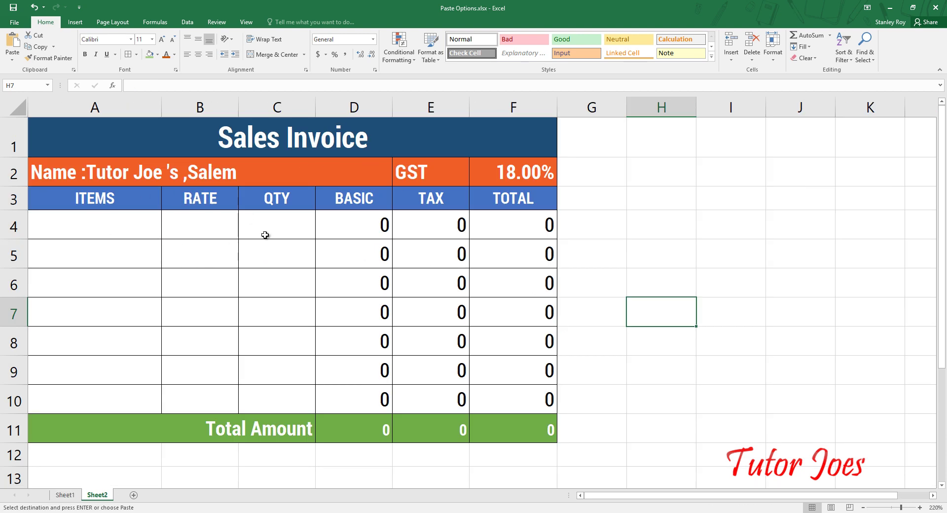
{"action": "left_click", "coordinate": [91, 219]}
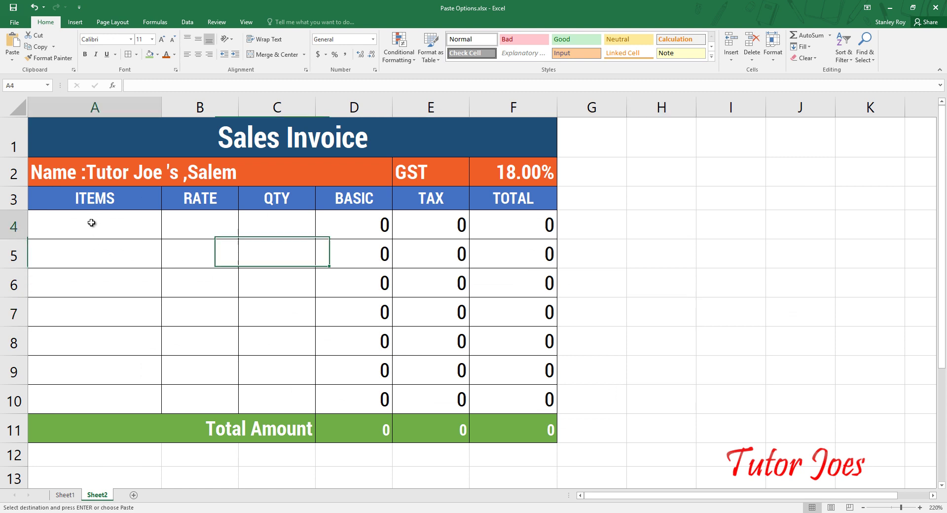
{"action": "left_click", "coordinate": [169, 289]}
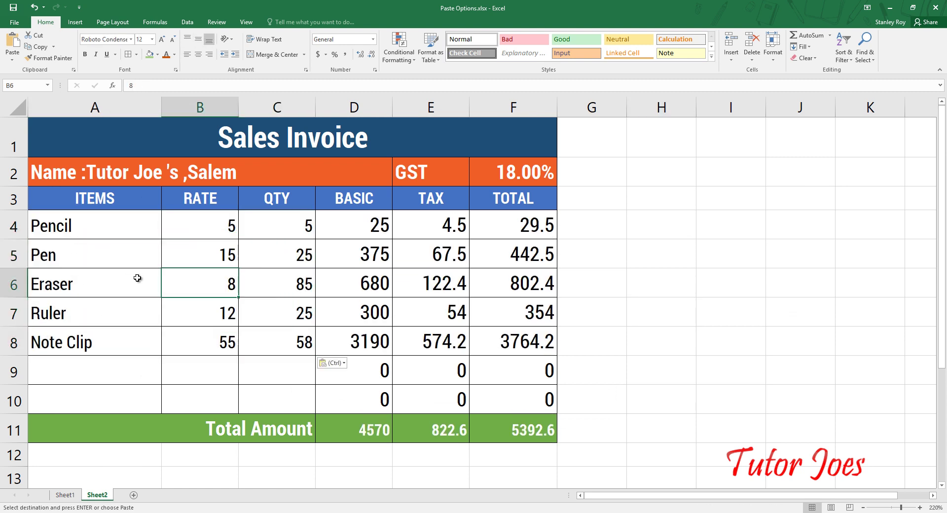
{"action": "key", "text": "ctrl+z"}
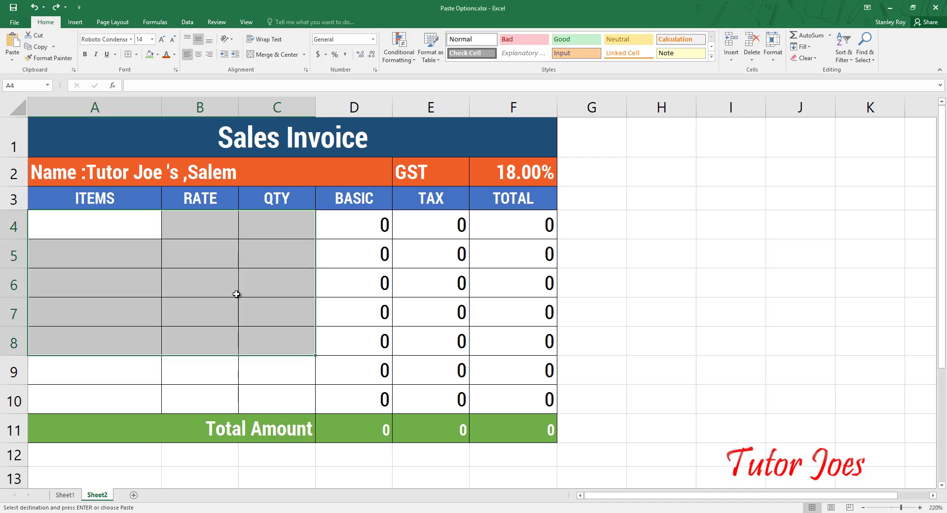
{"action": "left_click", "coordinate": [65, 495]}
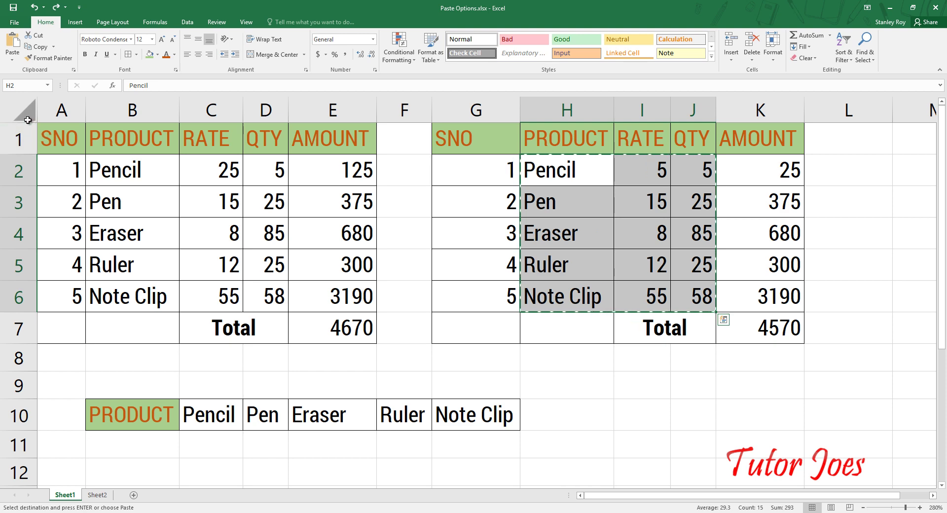
Format the first product table A1:E7 as a table with an orange style.
{"action": "left_click_drag", "start_coordinate": [56, 142], "coordinate": [323, 318]}
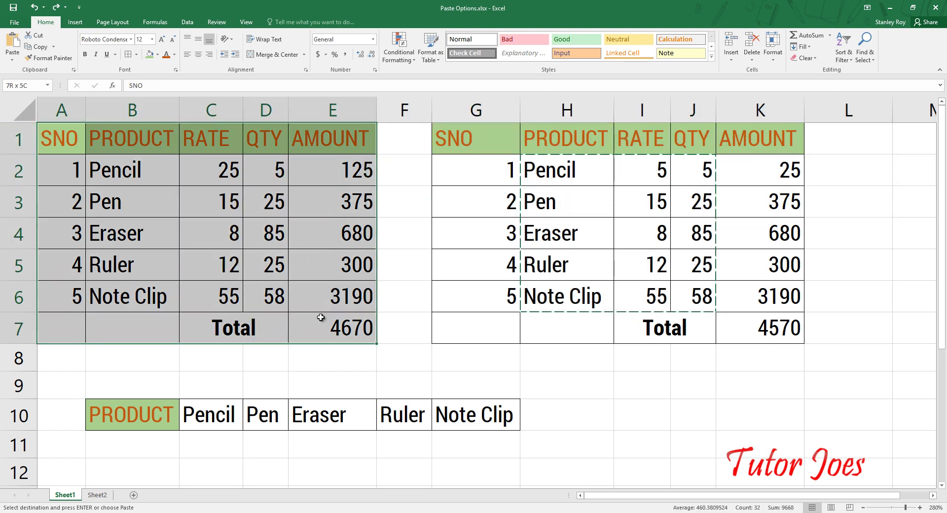
{"action": "left_click", "coordinate": [430, 47]}
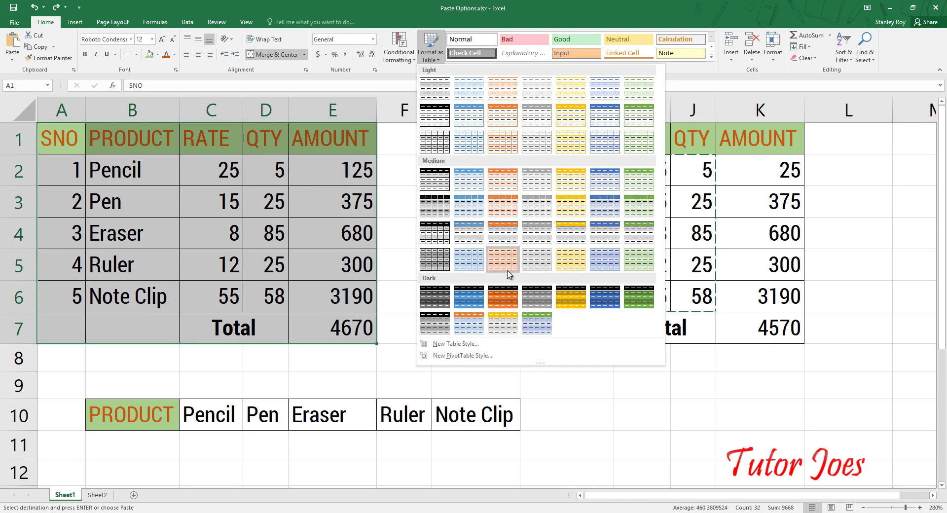
{"action": "left_click", "coordinate": [503, 296]}
{"action": "left_click", "coordinate": [741, 186]}
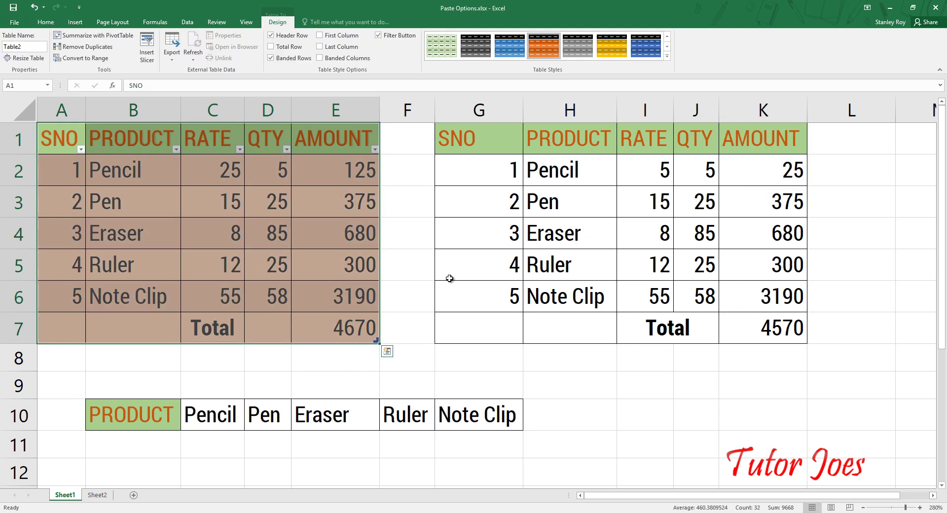
{"action": "left_click", "coordinate": [212, 265]}
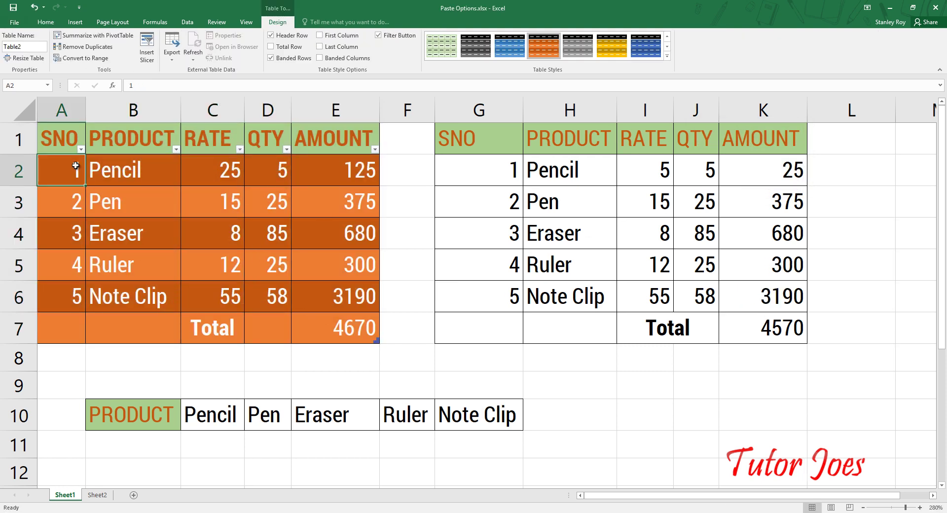
Copy the first table's PRODUCT, RATE and QTY rows B2:D6.
{"action": "mouse_move", "coordinate": [104, 167]}
{"action": "left_mouse_down"}
{"action": "mouse_move", "coordinate": [230, 290]}
{"action": "mouse_move", "coordinate": [261, 296]}
{"action": "left_mouse_up"}
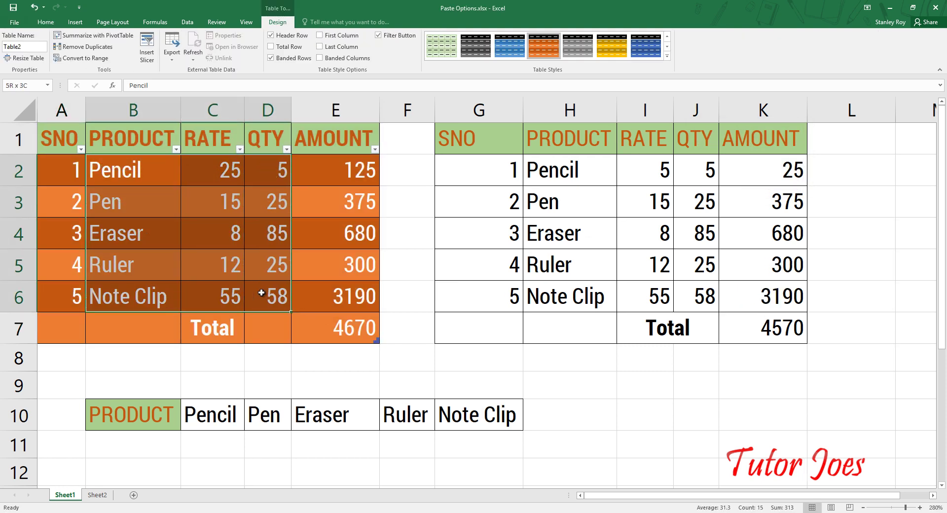
{"action": "key", "text": "ctrl+c"}
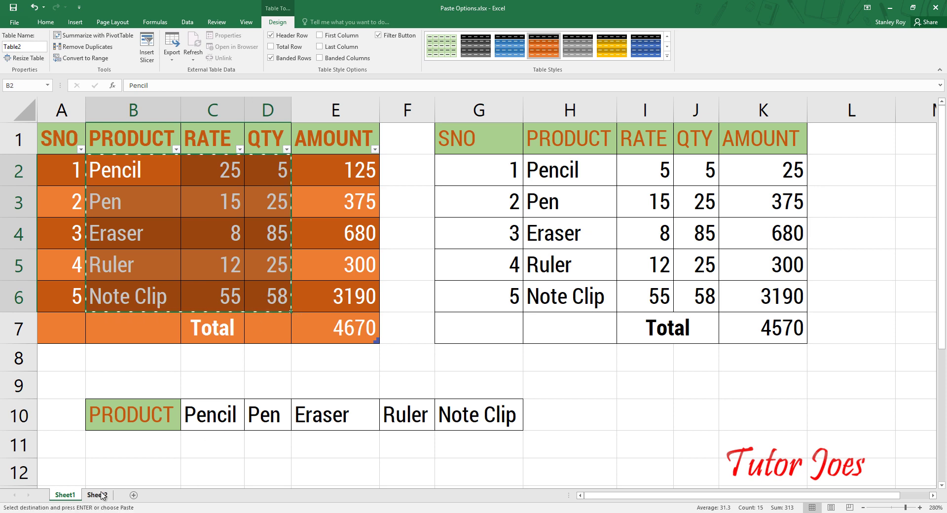
{"action": "left_click", "coordinate": [98, 495]}
Paste the copied rows at A4 of the invoice, then undo the formatted paste.
{"action": "left_click", "coordinate": [60, 213]}
{"action": "key", "text": "Return"}
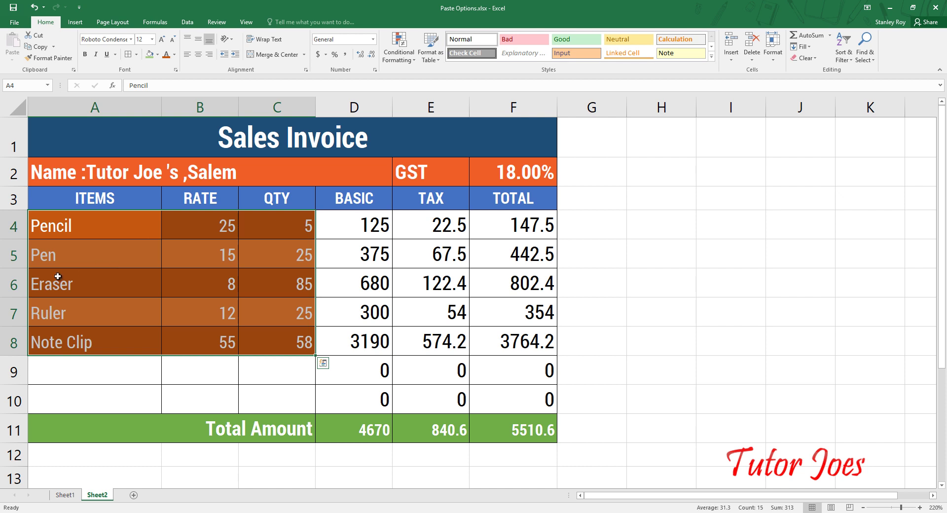
{"action": "key", "text": "Escape"}
{"action": "key", "text": "ctrl+z"}
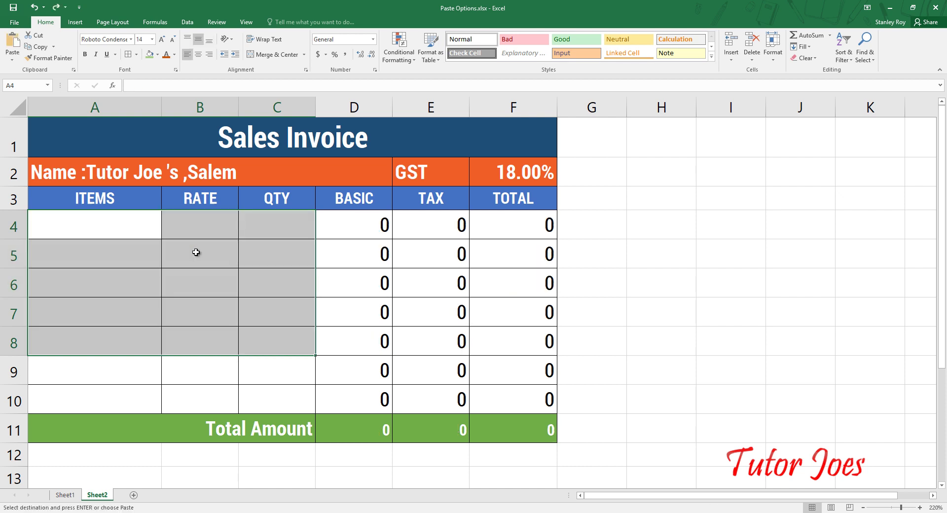
Paste the rows into A4 as values only using Paste Special.
{"action": "left_click", "coordinate": [197, 245]}
{"action": "left_click", "coordinate": [133, 224]}
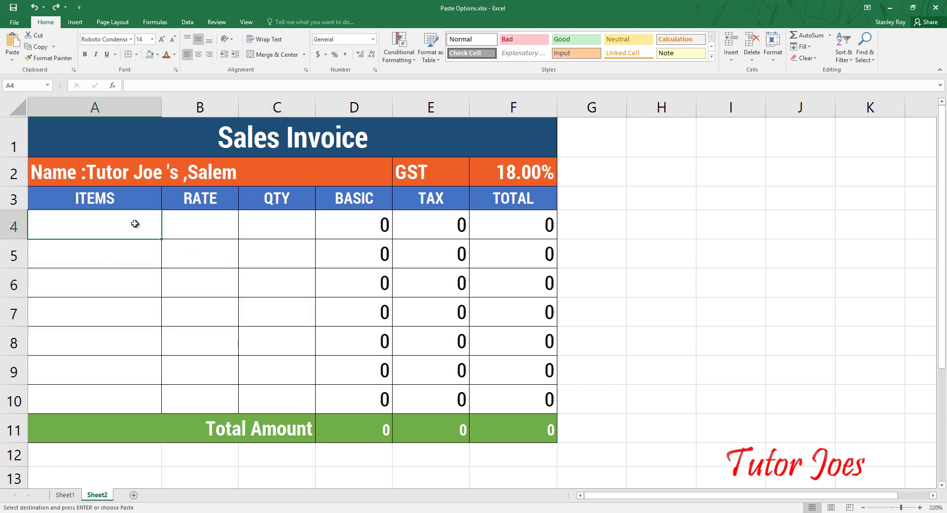
{"action": "right_click", "coordinate": [78, 220]}
{"action": "left_click", "coordinate": [124, 276]}
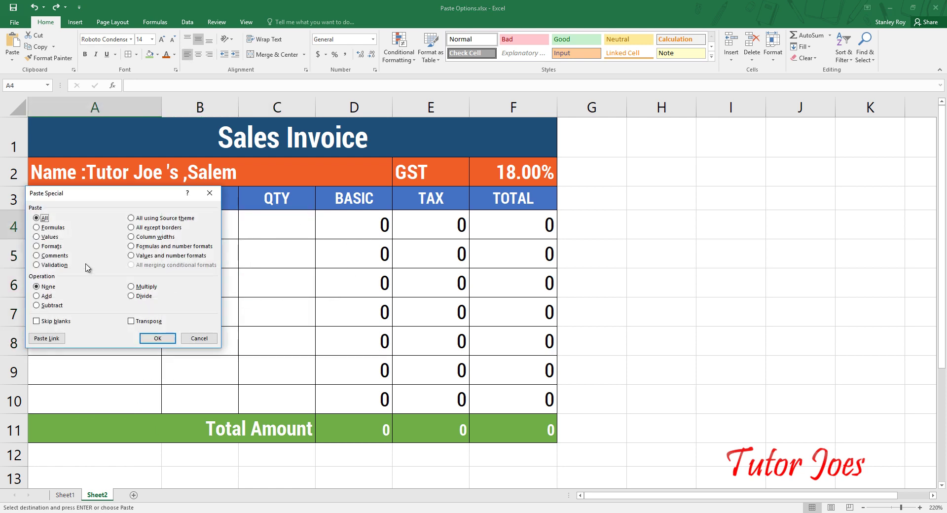
{"action": "left_click", "coordinate": [49, 237]}
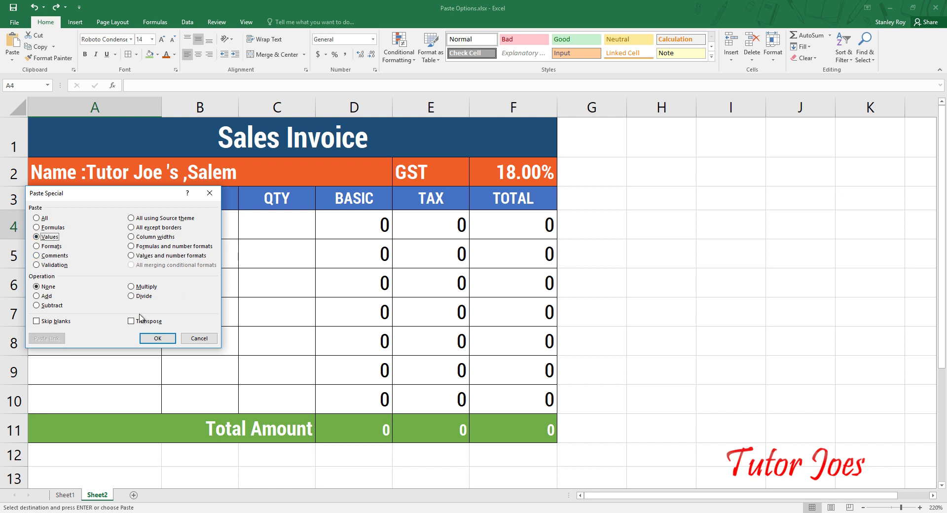
{"action": "left_click", "coordinate": [158, 338]}
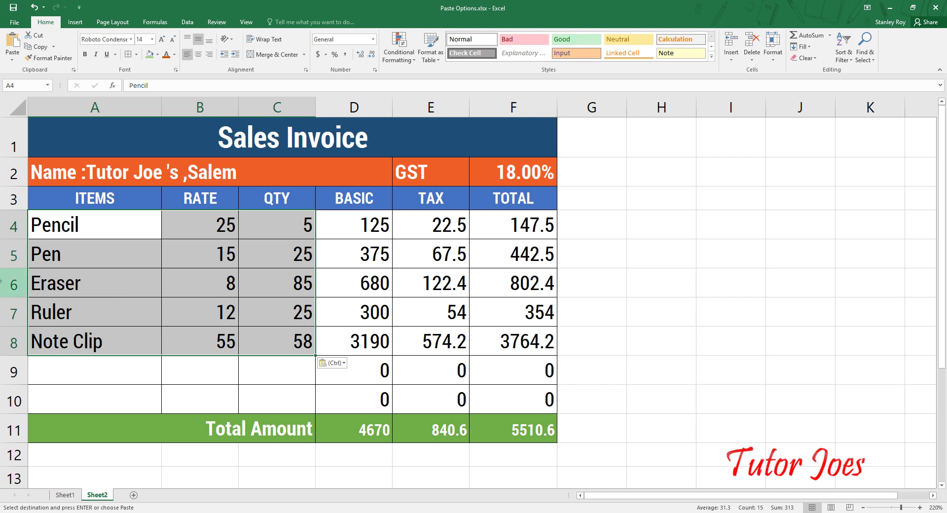
Check the pasted items Pencil through Note Clip and the BASIC formula.
{"action": "left_click", "coordinate": [276, 306]}
{"action": "left_click", "coordinate": [360, 283]}
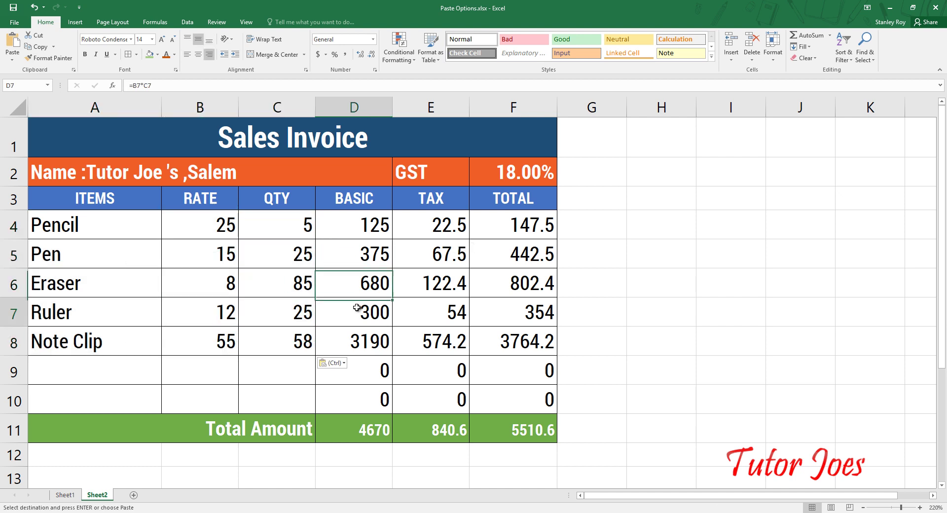
{"action": "left_click", "coordinate": [263, 345]}
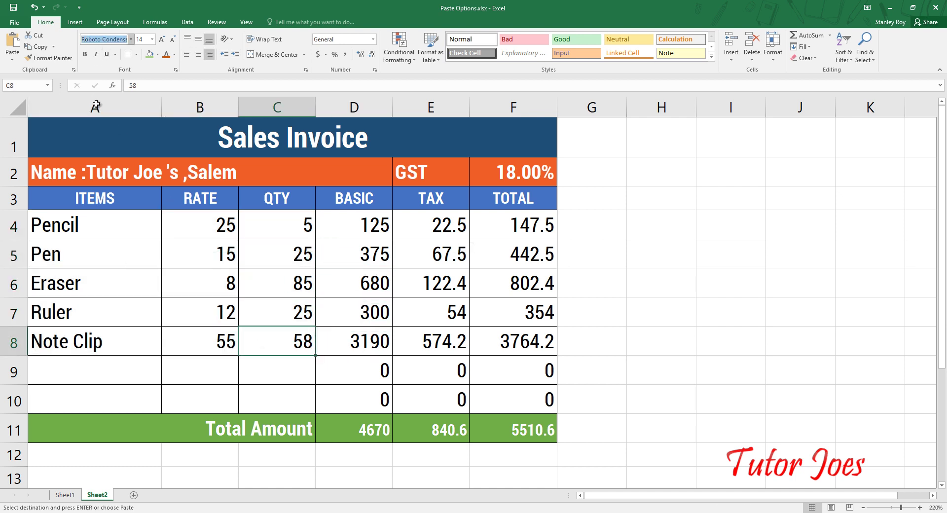
{"action": "left_click", "coordinate": [69, 236]}
{"action": "left_click", "coordinate": [78, 290]}
{"action": "left_click", "coordinate": [78, 323]}
{"action": "left_click", "coordinate": [79, 342]}
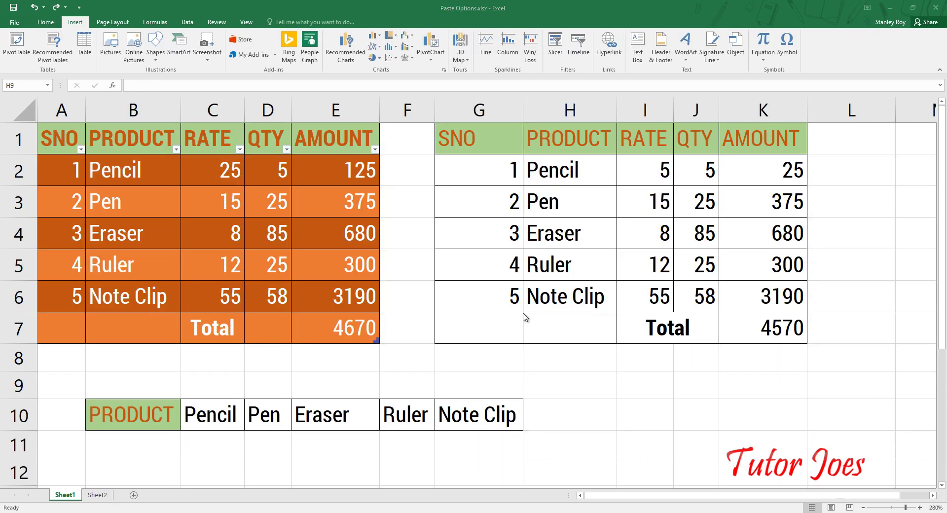
{"action": "left_click", "coordinate": [98, 497]}
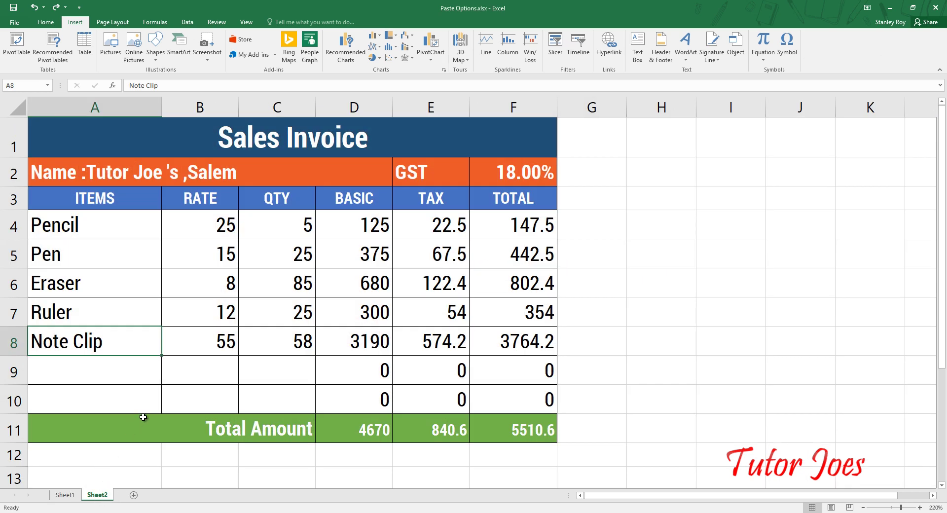